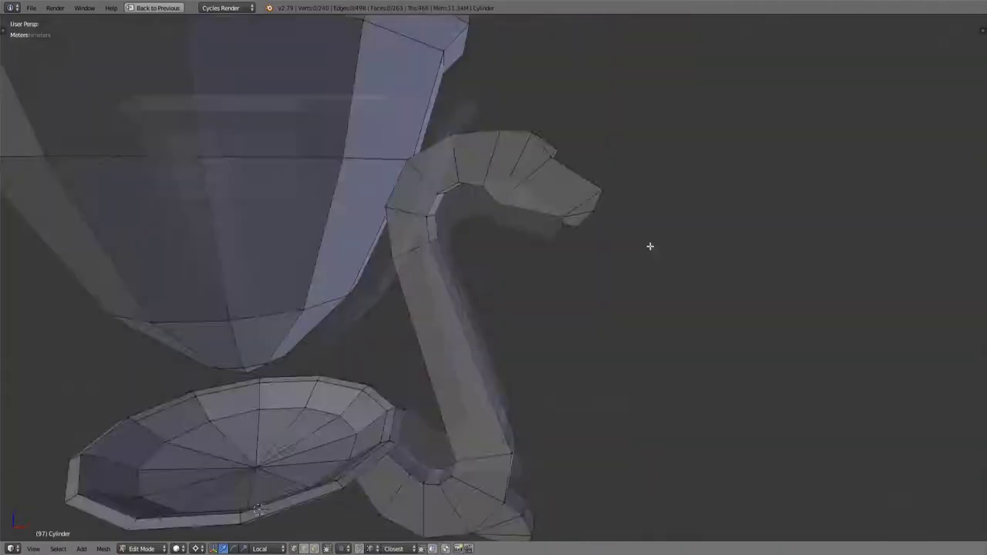
Select every vertex of the kettle set's mesh and frame it in the viewport.
{"action": "scroll", "coordinate": [536, 402], "scroll_direction": "down", "scroll_amount": 4}
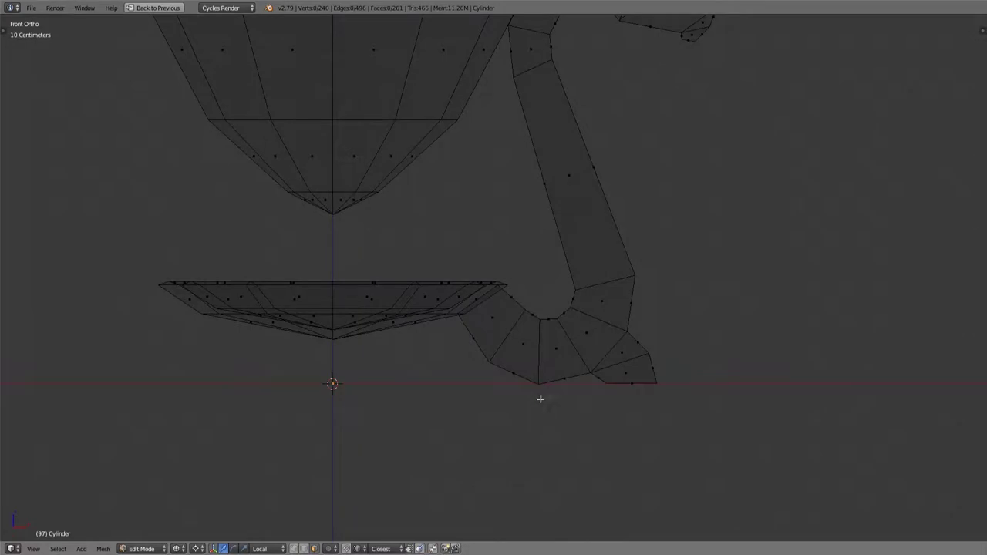
{"action": "key", "text": "a"}
{"action": "key", "text": "Home"}
{"action": "scroll", "coordinate": [655, 324], "scroll_direction": "down", "scroll_amount": 1}
{"action": "scroll", "coordinate": [648, 288], "scroll_direction": "down", "scroll_amount": 2}
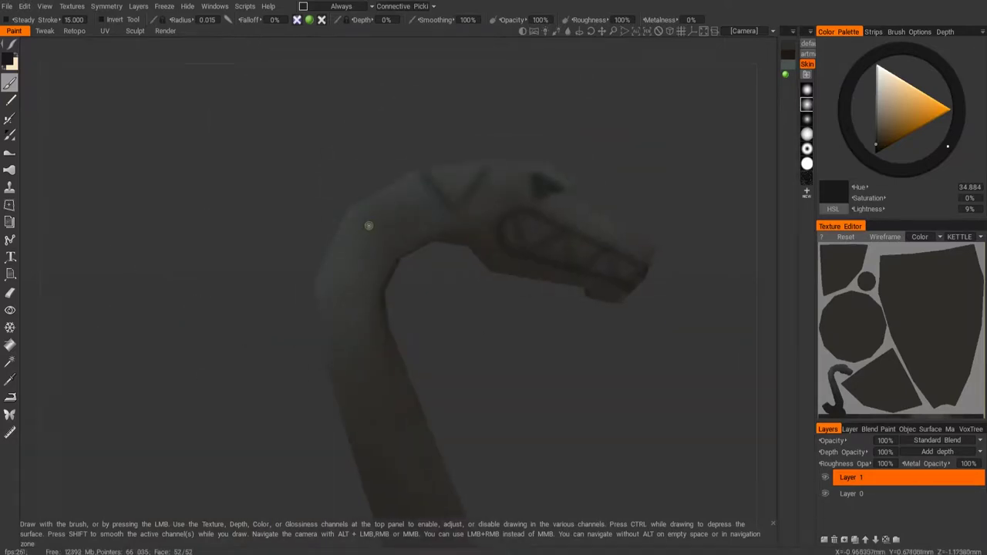
Orbit around the hook's head, neck and shaft to work on its painted bands.
{"action": "mouse_move", "coordinate": [369, 225]}
{"action": "middle_mouse_down"}
{"action": "mouse_move", "coordinate": [447, 304]}
{"action": "mouse_move", "coordinate": [521, 279]}
{"action": "mouse_move", "coordinate": [581, 326]}
{"action": "mouse_move", "coordinate": [594, 298]}
{"action": "mouse_move", "coordinate": [582, 371]}
{"action": "mouse_move", "coordinate": [597, 317]}
{"action": "mouse_move", "coordinate": [583, 287]}
{"action": "mouse_move", "coordinate": [505, 370]}
{"action": "mouse_move", "coordinate": [545, 337]}
{"action": "mouse_move", "coordinate": [485, 279]}
{"action": "mouse_move", "coordinate": [517, 267]}
{"action": "mouse_move", "coordinate": [538, 310]}
{"action": "mouse_move", "coordinate": [489, 297]}
{"action": "mouse_move", "coordinate": [527, 201]}
{"action": "mouse_move", "coordinate": [429, 335]}
{"action": "mouse_move", "coordinate": [542, 265]}
{"action": "mouse_move", "coordinate": [529, 342]}
{"action": "mouse_move", "coordinate": [571, 267]}
{"action": "mouse_move", "coordinate": [441, 249]}
{"action": "mouse_move", "coordinate": [529, 291]}
{"action": "mouse_move", "coordinate": [661, 168]}
{"action": "mouse_move", "coordinate": [571, 260]}
{"action": "mouse_move", "coordinate": [464, 293]}
{"action": "mouse_move", "coordinate": [632, 172]}
{"action": "mouse_move", "coordinate": [436, 271]}
{"action": "mouse_move", "coordinate": [458, 270]}
{"action": "mouse_move", "coordinate": [486, 396]}
{"action": "mouse_move", "coordinate": [426, 314]}
{"action": "middle_mouse_up"}
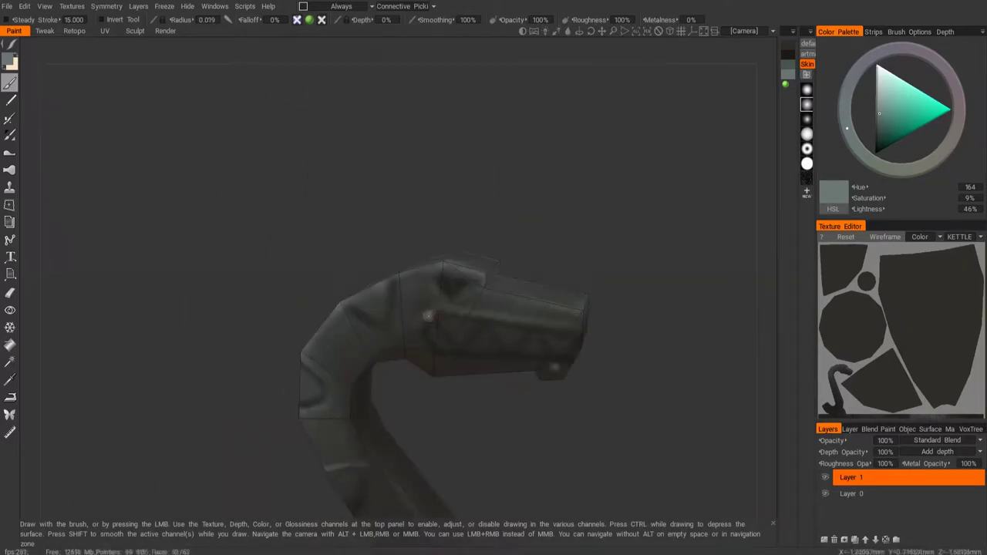
{"action": "middle_click_drag", "start_coordinate": [467, 208], "coordinate": [416, 308]}
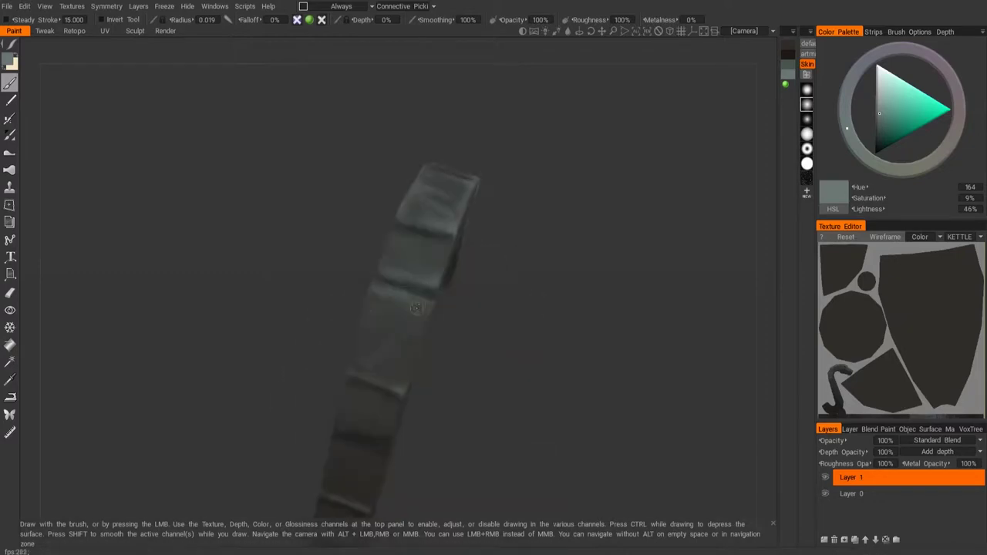
{"action": "scroll", "coordinate": [390, 253], "scroll_direction": "up", "scroll_amount": 5}
{"action": "mouse_move", "coordinate": [360, 328]}
{"action": "middle_mouse_down"}
{"action": "mouse_move", "coordinate": [411, 274]}
{"action": "mouse_move", "coordinate": [476, 247]}
{"action": "mouse_move", "coordinate": [440, 255]}
{"action": "mouse_move", "coordinate": [535, 301]}
{"action": "mouse_move", "coordinate": [324, 218]}
{"action": "mouse_move", "coordinate": [242, 205]}
{"action": "mouse_move", "coordinate": [440, 256]}
{"action": "mouse_move", "coordinate": [539, 302]}
{"action": "mouse_move", "coordinate": [458, 240]}
{"action": "middle_mouse_up"}
{"action": "scroll", "coordinate": [440, 255], "scroll_direction": "down", "scroll_amount": 5}
Orbit close on the hook's bend, head and base to work on its patterns.
{"action": "mouse_move", "coordinate": [519, 222]}
{"action": "middle_mouse_down"}
{"action": "mouse_move", "coordinate": [508, 271]}
{"action": "mouse_move", "coordinate": [502, 260]}
{"action": "mouse_move", "coordinate": [449, 277]}
{"action": "mouse_move", "coordinate": [513, 407]}
{"action": "mouse_move", "coordinate": [514, 263]}
{"action": "middle_mouse_up"}
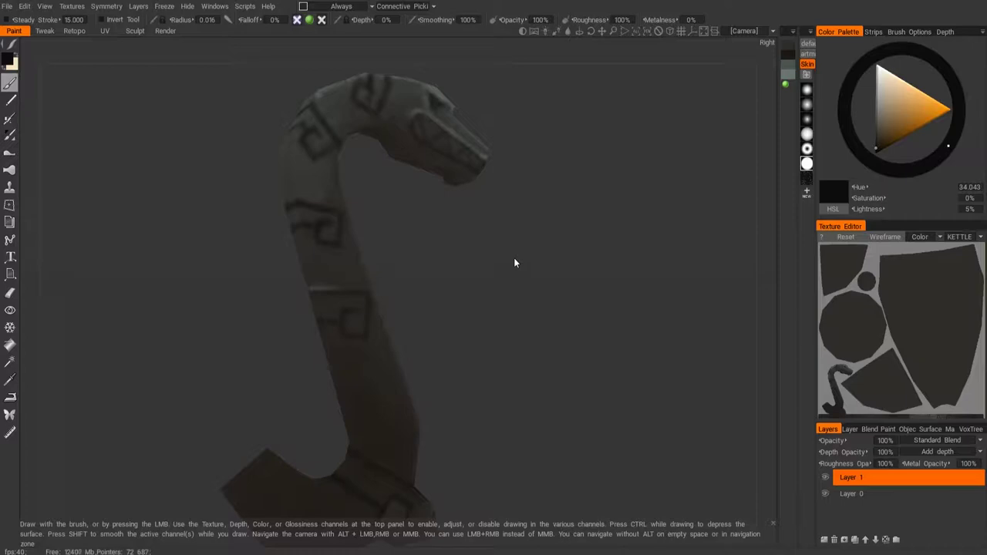
{"action": "mouse_move", "coordinate": [515, 262]}
{"action": "middle_mouse_down"}
{"action": "mouse_move", "coordinate": [460, 277]}
{"action": "mouse_move", "coordinate": [524, 252]}
{"action": "mouse_move", "coordinate": [540, 329]}
{"action": "middle_mouse_up"}
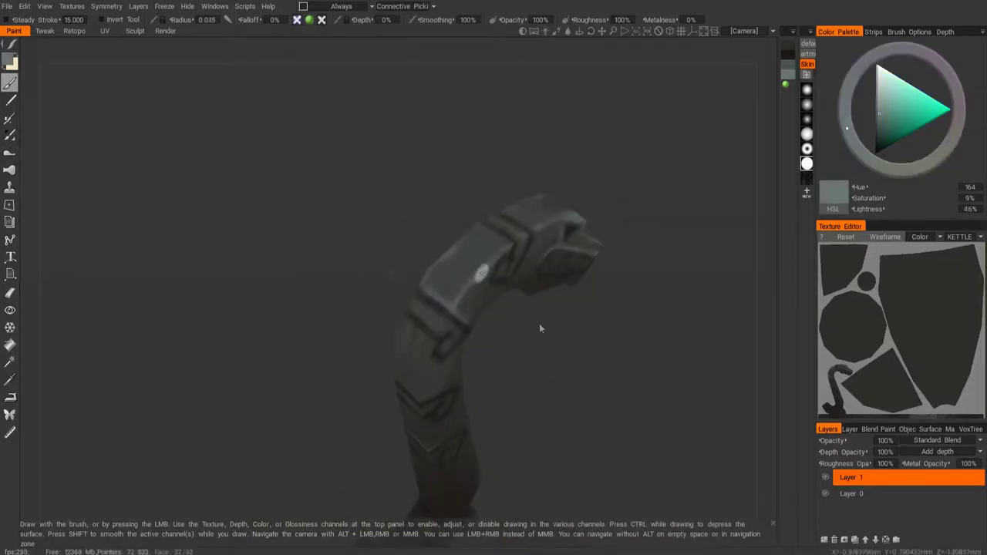
{"action": "mouse_move", "coordinate": [484, 259]}
{"action": "middle_mouse_down"}
{"action": "mouse_move", "coordinate": [525, 205]}
{"action": "mouse_move", "coordinate": [482, 273]}
{"action": "mouse_move", "coordinate": [657, 214]}
{"action": "middle_mouse_up"}
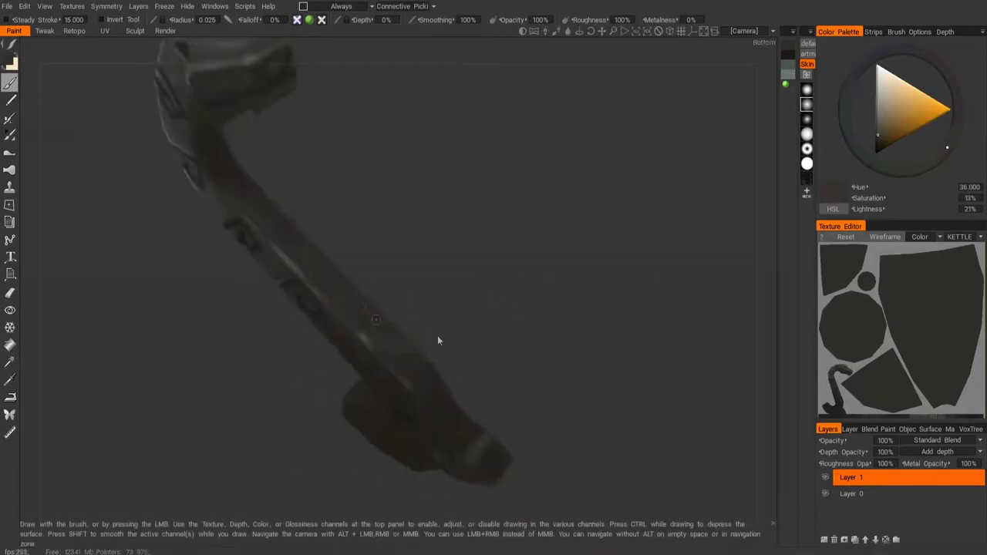
{"action": "mouse_move", "coordinate": [437, 340]}
{"action": "middle_mouse_down"}
{"action": "mouse_move", "coordinate": [548, 254]}
{"action": "mouse_move", "coordinate": [446, 282]}
{"action": "mouse_move", "coordinate": [423, 185]}
{"action": "mouse_move", "coordinate": [381, 218]}
{"action": "mouse_move", "coordinate": [489, 244]}
{"action": "mouse_move", "coordinate": [481, 267]}
{"action": "mouse_move", "coordinate": [515, 267]}
{"action": "mouse_move", "coordinate": [506, 199]}
{"action": "mouse_move", "coordinate": [516, 157]}
{"action": "middle_mouse_up"}
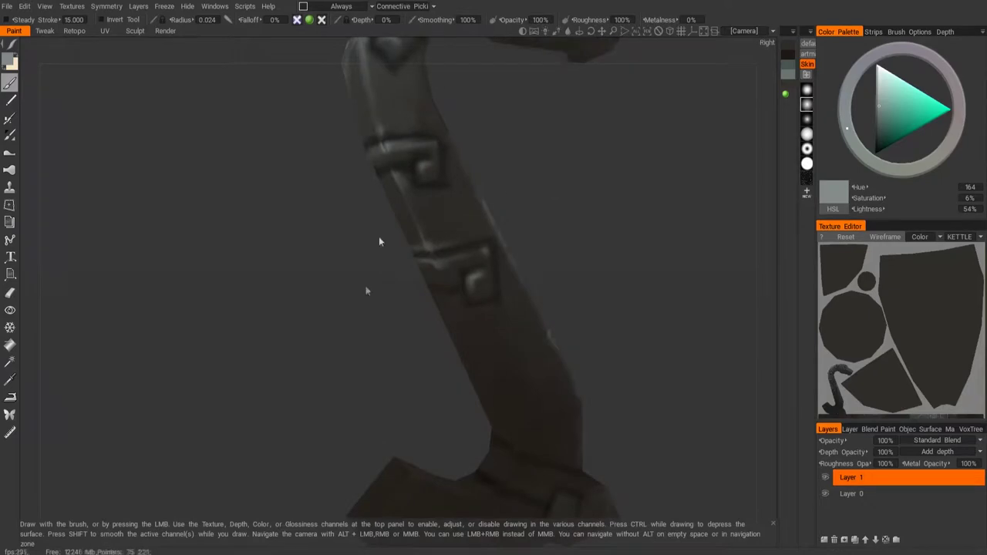
{"action": "mouse_move", "coordinate": [379, 241]}
{"action": "middle_mouse_down"}
{"action": "mouse_move", "coordinate": [485, 221]}
{"action": "mouse_move", "coordinate": [414, 258]}
{"action": "mouse_move", "coordinate": [386, 254]}
{"action": "mouse_move", "coordinate": [438, 231]}
{"action": "mouse_move", "coordinate": [352, 248]}
{"action": "middle_mouse_up"}
{"action": "mouse_move", "coordinate": [515, 237]}
{"action": "middle_mouse_down"}
{"action": "mouse_move", "coordinate": [440, 273]}
{"action": "mouse_move", "coordinate": [529, 302]}
{"action": "mouse_move", "coordinate": [504, 270]}
{"action": "mouse_move", "coordinate": [542, 246]}
{"action": "mouse_move", "coordinate": [431, 359]}
{"action": "middle_mouse_up"}
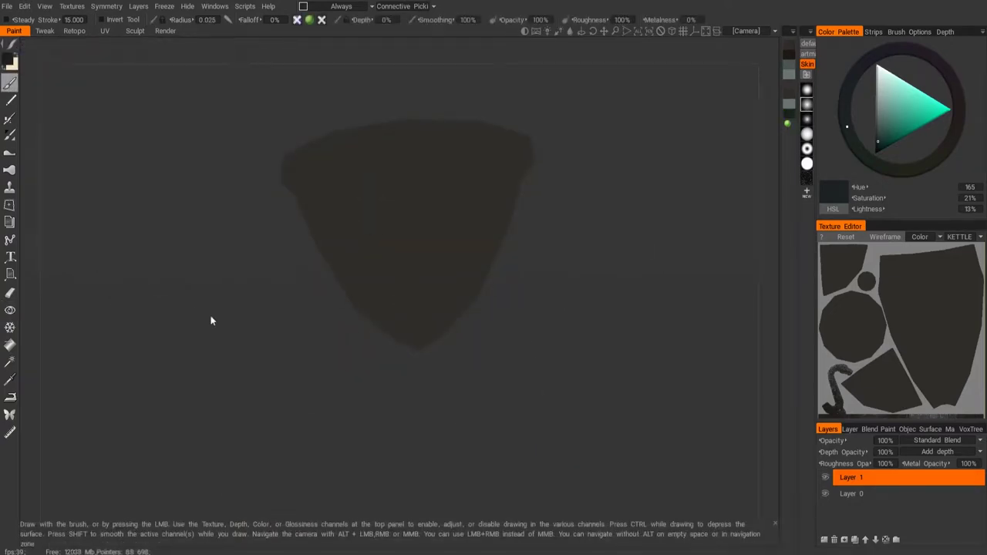
Orbit around the dark kettle piece, viewing it from above and the right side.
{"action": "mouse_move", "coordinate": [306, 326]}
{"action": "left_mouse_down"}
{"action": "mouse_move", "coordinate": [277, 325]}
{"action": "mouse_move", "coordinate": [504, 293]}
{"action": "mouse_move", "coordinate": [512, 312]}
{"action": "mouse_move", "coordinate": [535, 308]}
{"action": "mouse_move", "coordinate": [528, 278]}
{"action": "left_mouse_up"}
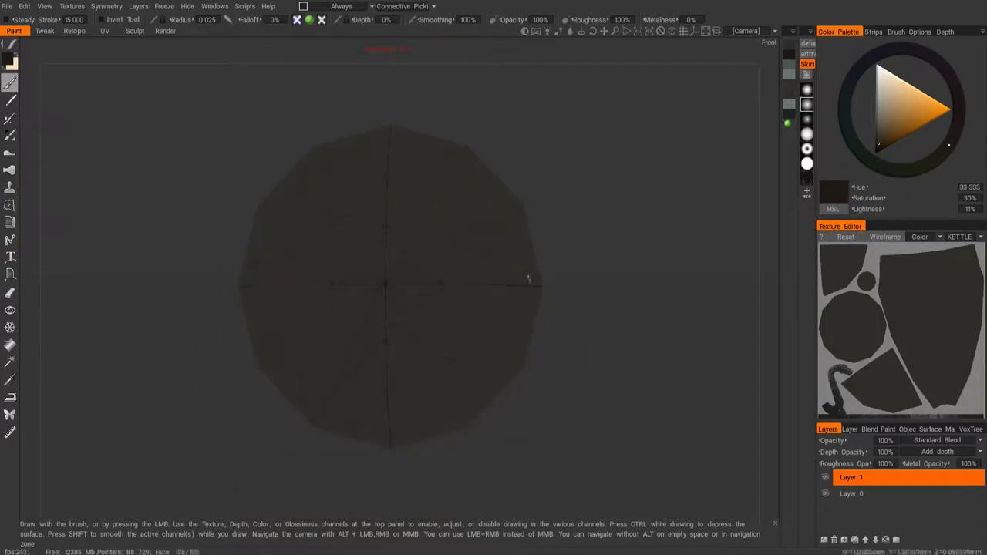
{"action": "left_click_drag", "start_coordinate": [417, 242], "coordinate": [499, 412]}
{"action": "left_click_drag", "start_coordinate": [564, 295], "coordinate": [523, 275]}
{"action": "mouse_move", "coordinate": [608, 293]}
{"action": "left_mouse_down"}
{"action": "mouse_move", "coordinate": [326, 337]}
{"action": "mouse_move", "coordinate": [476, 412]}
{"action": "mouse_move", "coordinate": [523, 201]}
{"action": "mouse_move", "coordinate": [564, 309]}
{"action": "mouse_move", "coordinate": [558, 391]}
{"action": "mouse_move", "coordinate": [538, 382]}
{"action": "mouse_move", "coordinate": [342, 147]}
{"action": "mouse_move", "coordinate": [636, 359]}
{"action": "mouse_move", "coordinate": [561, 199]}
{"action": "mouse_move", "coordinate": [532, 391]}
{"action": "mouse_move", "coordinate": [364, 128]}
{"action": "mouse_move", "coordinate": [434, 357]}
{"action": "mouse_move", "coordinate": [728, 151]}
{"action": "mouse_move", "coordinate": [587, 235]}
{"action": "left_mouse_up"}
Fill the bowl's interior with solid magenta paint.
{"action": "left_click", "coordinate": [923, 118]}
{"action": "left_click_drag", "start_coordinate": [663, 324], "coordinate": [451, 282]}
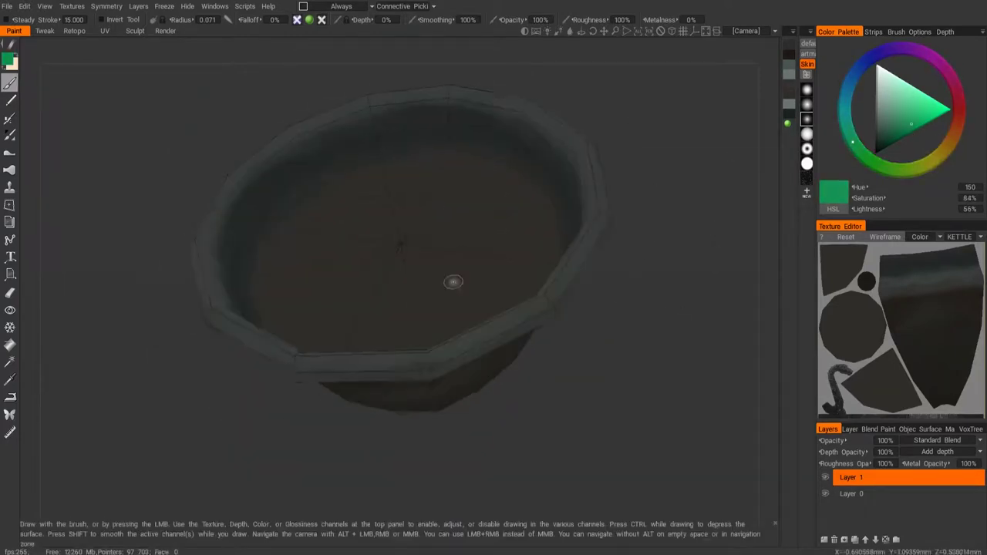
{"action": "left_click", "coordinate": [937, 60]}
{"action": "left_click_drag", "start_coordinate": [663, 347], "coordinate": [432, 224]}
{"action": "mouse_move", "coordinate": [432, 223]}
{"action": "left_mouse_down"}
{"action": "mouse_move", "coordinate": [351, 324]}
{"action": "mouse_move", "coordinate": [326, 154]}
{"action": "left_mouse_up"}
Zoom and orbit around the dark bowl to review it from side and lower angles.
{"action": "scroll", "coordinate": [635, 172], "scroll_direction": "up", "scroll_amount": 3}
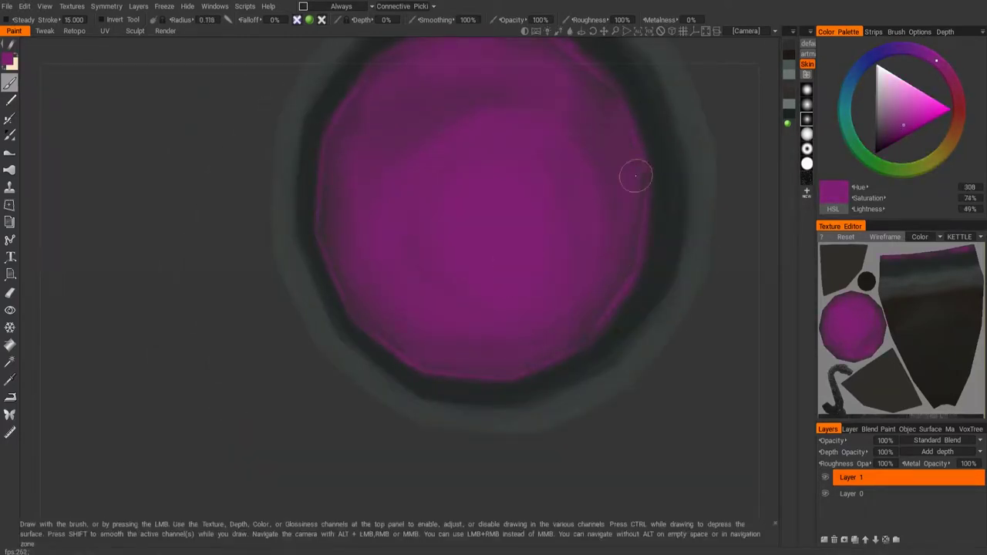
{"action": "scroll", "coordinate": [293, 115], "scroll_direction": "up", "scroll_amount": 3}
{"action": "scroll", "coordinate": [182, 339], "scroll_direction": "up", "scroll_amount": 2}
{"action": "scroll", "coordinate": [209, 378], "scroll_direction": "down", "scroll_amount": 2}
{"action": "scroll", "coordinate": [594, 239], "scroll_direction": "up", "scroll_amount": 1}
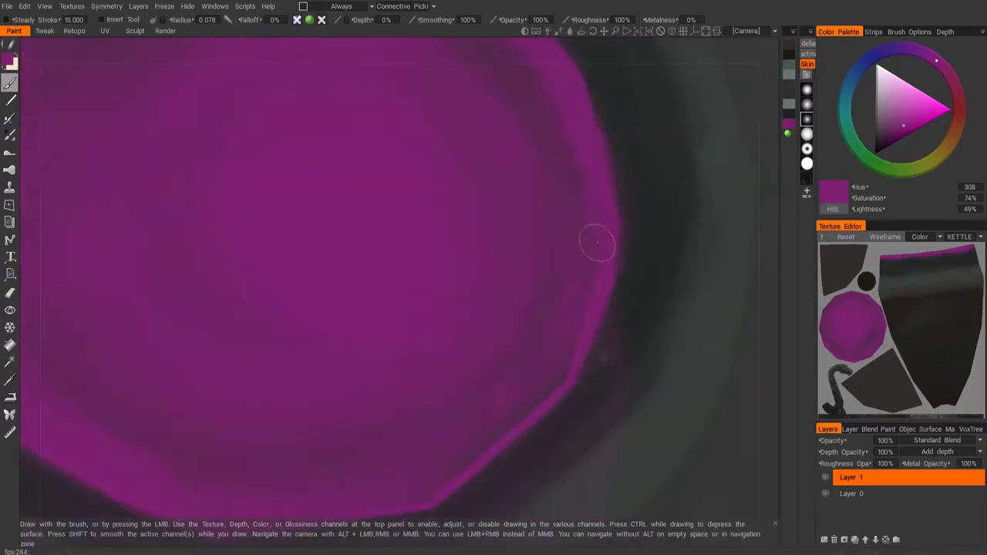
{"action": "scroll", "coordinate": [235, 120], "scroll_direction": "down", "scroll_amount": 2}
{"action": "left_click_drag", "start_coordinate": [295, 310], "coordinate": [465, 250], "text": "alt"}
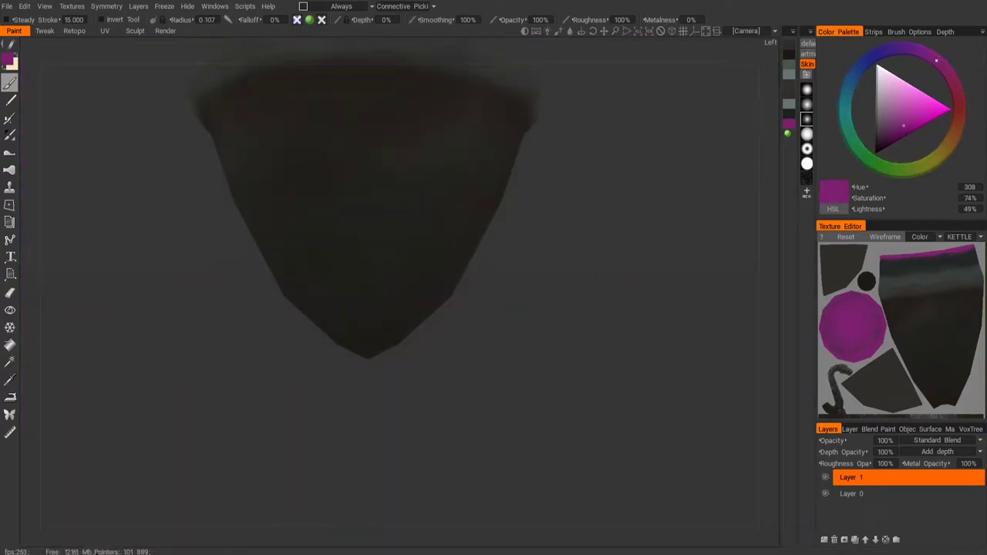
{"action": "left_click_drag", "start_coordinate": [522, 404], "coordinate": [475, 345], "text": "alt"}
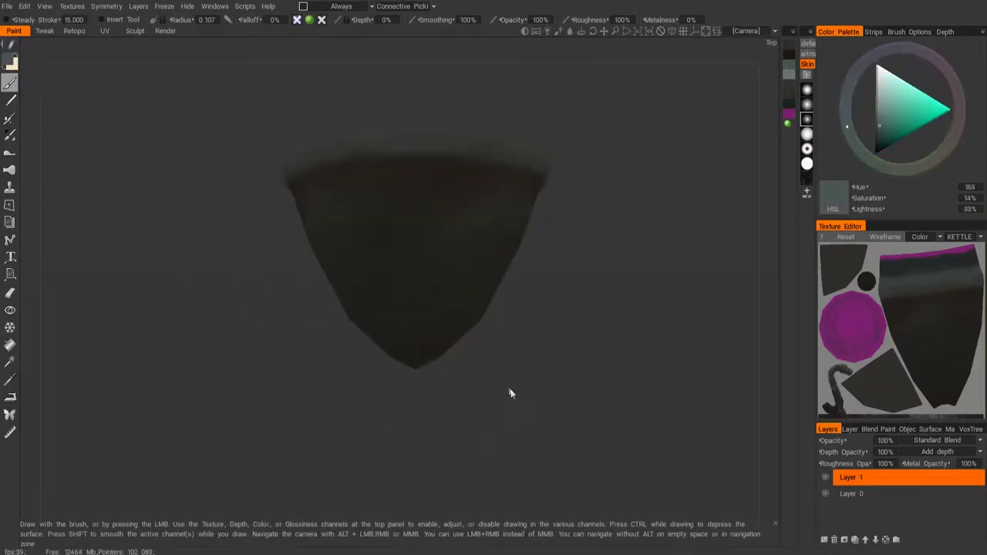
{"action": "mouse_move", "coordinate": [517, 397]}
{"action": "left_mouse_down", "text": "alt"}
{"action": "mouse_move", "coordinate": [445, 396]}
{"action": "mouse_move", "coordinate": [463, 274]}
{"action": "mouse_move", "coordinate": [694, 192]}
{"action": "left_mouse_up", "text": "alt"}
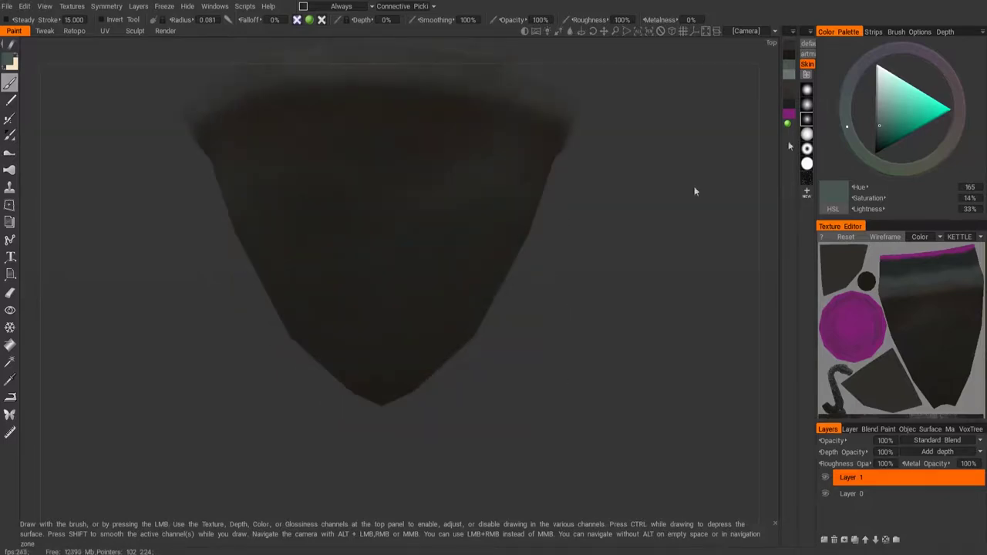
{"action": "mouse_move", "coordinate": [618, 327]}
{"action": "left_mouse_down", "text": "alt"}
{"action": "mouse_move", "coordinate": [363, 265]}
{"action": "mouse_move", "coordinate": [517, 310]}
{"action": "mouse_move", "coordinate": [393, 314]}
{"action": "mouse_move", "coordinate": [386, 227]}
{"action": "mouse_move", "coordinate": [484, 289]}
{"action": "mouse_move", "coordinate": [371, 266]}
{"action": "mouse_move", "coordinate": [484, 264]}
{"action": "mouse_move", "coordinate": [286, 225]}
{"action": "mouse_move", "coordinate": [504, 375]}
{"action": "mouse_move", "coordinate": [430, 227]}
{"action": "mouse_move", "coordinate": [387, 365]}
{"action": "mouse_move", "coordinate": [437, 318]}
{"action": "mouse_move", "coordinate": [524, 337]}
{"action": "mouse_move", "coordinate": [594, 263]}
{"action": "left_mouse_up", "text": "alt"}
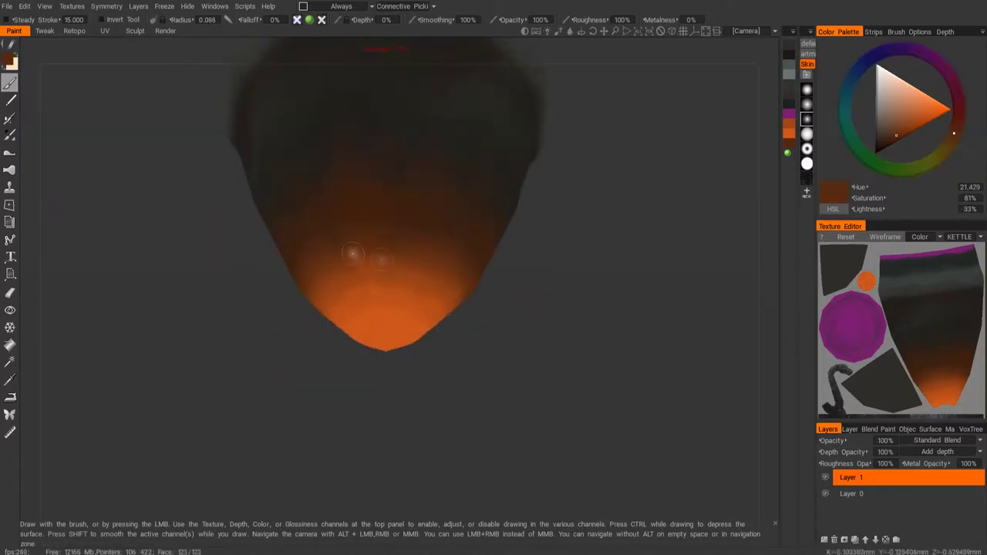
Paint orange vein streaks over the cone's tip, checking it from beneath and the sides.
{"action": "mouse_move", "coordinate": [351, 253]}
{"action": "left_mouse_down", "text": "alt"}
{"action": "mouse_move", "coordinate": [516, 305]}
{"action": "mouse_move", "coordinate": [519, 335]}
{"action": "mouse_move", "coordinate": [363, 235]}
{"action": "left_mouse_up", "text": "alt"}
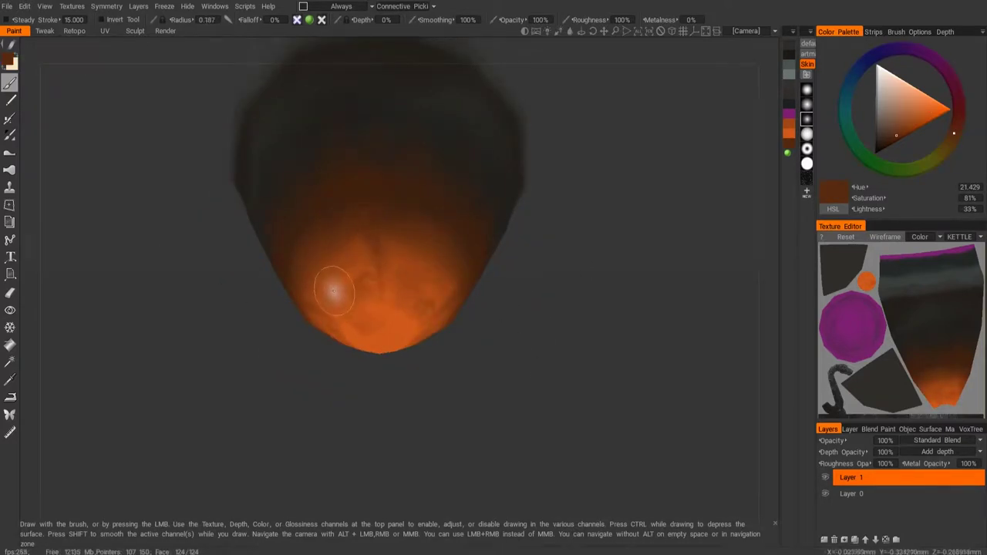
{"action": "mouse_move", "coordinate": [333, 290]}
{"action": "left_mouse_down", "text": "alt"}
{"action": "mouse_move", "coordinate": [518, 324]}
{"action": "mouse_move", "coordinate": [407, 239]}
{"action": "mouse_move", "coordinate": [353, 286]}
{"action": "left_mouse_up", "text": "alt"}
{"action": "left_click_drag", "start_coordinate": [345, 211], "coordinate": [482, 335], "text": "alt"}
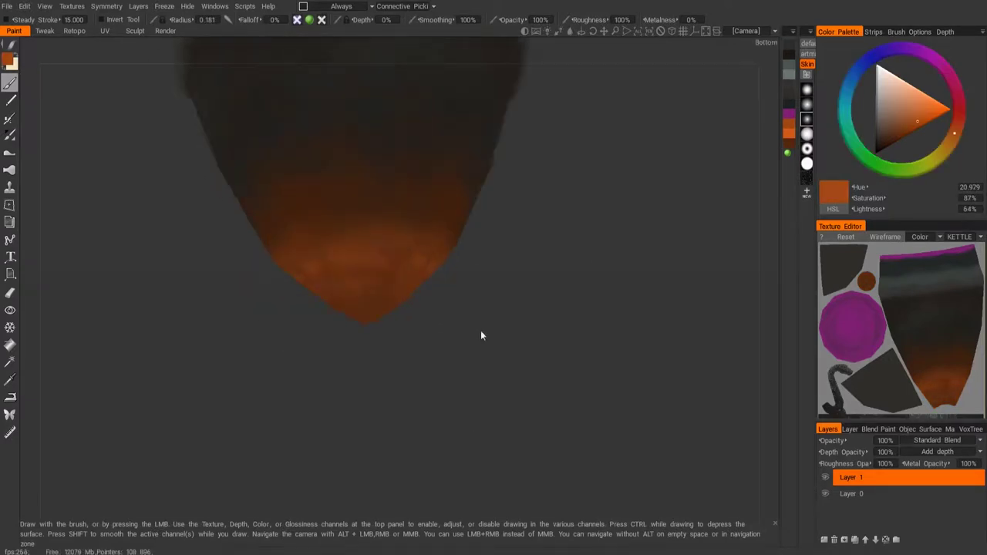
{"action": "mouse_move", "coordinate": [396, 271]}
{"action": "left_mouse_down", "text": "alt"}
{"action": "mouse_move", "coordinate": [357, 229]}
{"action": "mouse_move", "coordinate": [340, 242]}
{"action": "mouse_move", "coordinate": [57, 52]}
{"action": "left_mouse_up", "text": "alt"}
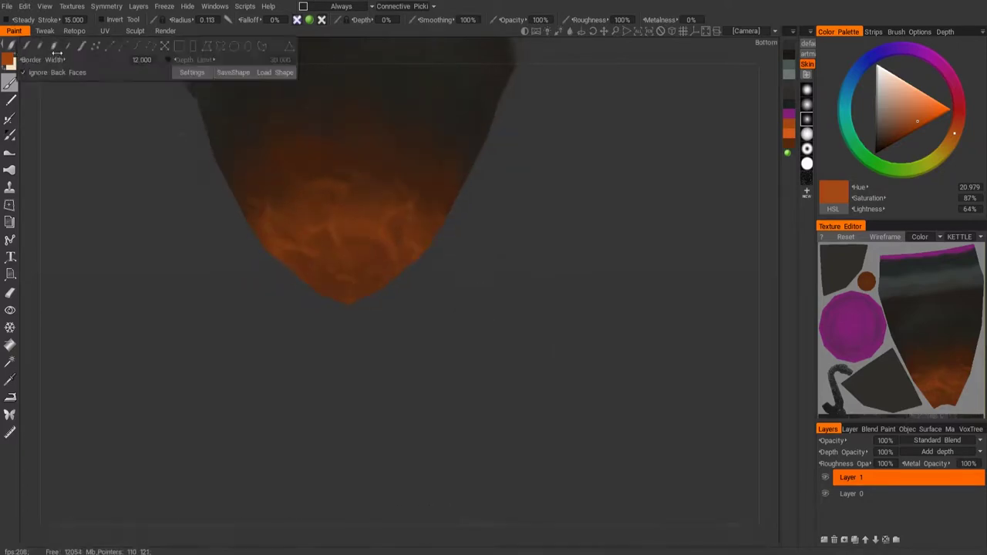
{"action": "mouse_move", "coordinate": [371, 255]}
{"action": "left_mouse_down", "text": "alt"}
{"action": "mouse_move", "coordinate": [375, 286]}
{"action": "mouse_move", "coordinate": [444, 333]}
{"action": "left_mouse_up", "text": "alt"}
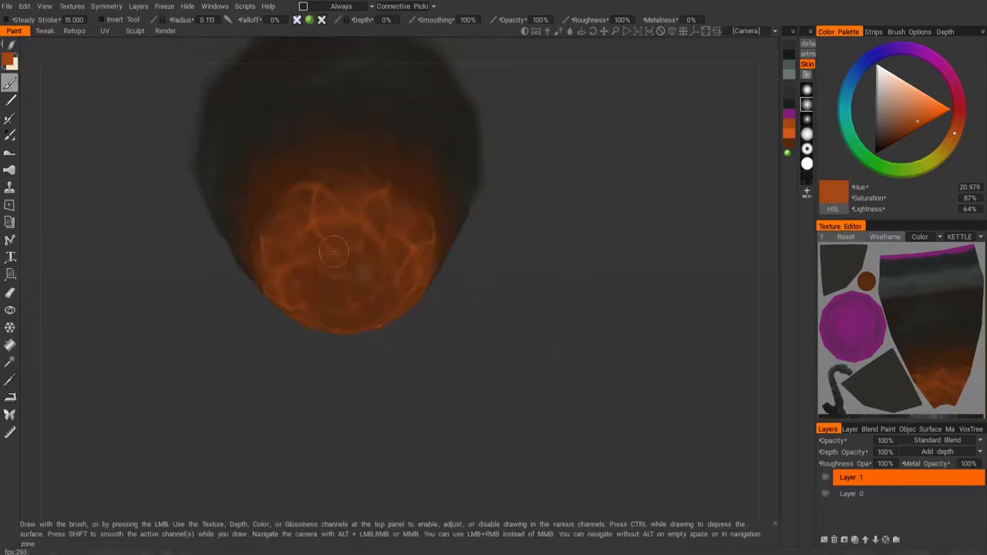
{"action": "mouse_move", "coordinate": [322, 225]}
{"action": "left_mouse_down", "text": "alt"}
{"action": "mouse_move", "coordinate": [276, 280]}
{"action": "mouse_move", "coordinate": [342, 226]}
{"action": "left_mouse_up", "text": "alt"}
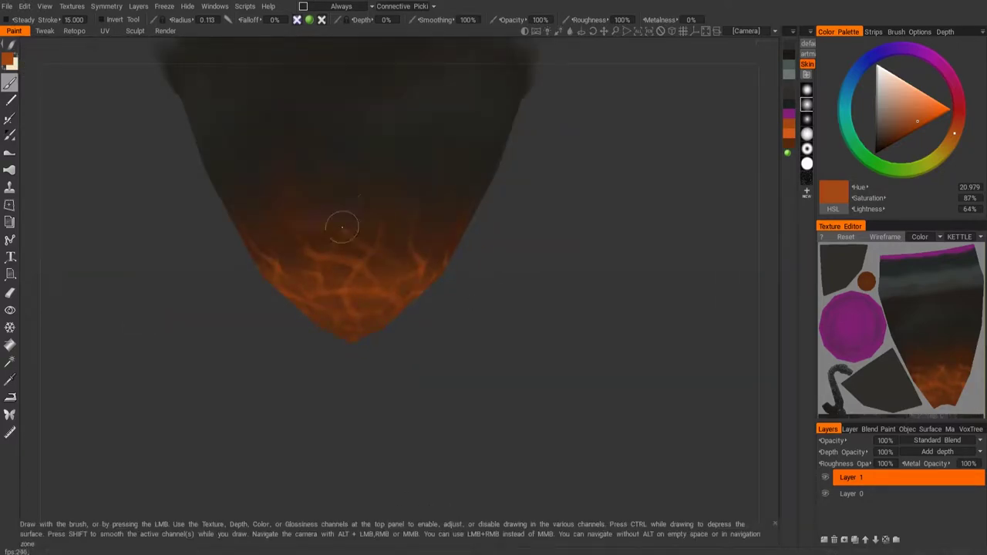
{"action": "mouse_move", "coordinate": [312, 262]}
{"action": "left_mouse_down", "text": "alt"}
{"action": "mouse_move", "coordinate": [493, 239]}
{"action": "mouse_move", "coordinate": [456, 318]}
{"action": "mouse_move", "coordinate": [388, 367]}
{"action": "mouse_move", "coordinate": [313, 266]}
{"action": "mouse_move", "coordinate": [507, 288]}
{"action": "mouse_move", "coordinate": [422, 275]}
{"action": "mouse_move", "coordinate": [397, 257]}
{"action": "left_mouse_up", "text": "alt"}
Add a soft light-orange glow at the bottom's centre and smudge the veins into swirls.
{"action": "key", "text": "v"}
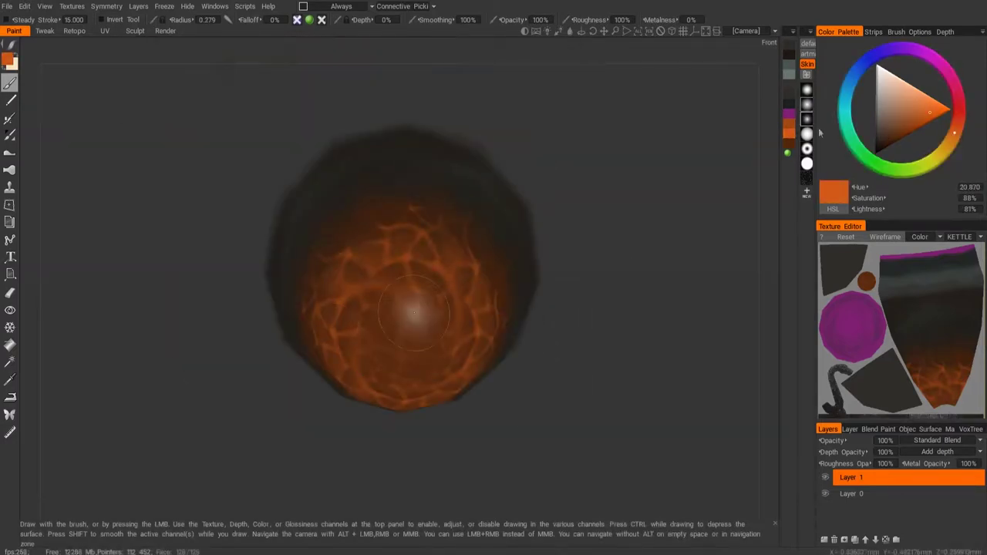
{"action": "mouse_move", "coordinate": [404, 316]}
{"action": "left_mouse_down", "text": "alt"}
{"action": "mouse_move", "coordinate": [429, 312]}
{"action": "mouse_move", "coordinate": [492, 356]}
{"action": "mouse_move", "coordinate": [598, 396]}
{"action": "left_mouse_up", "text": "alt"}
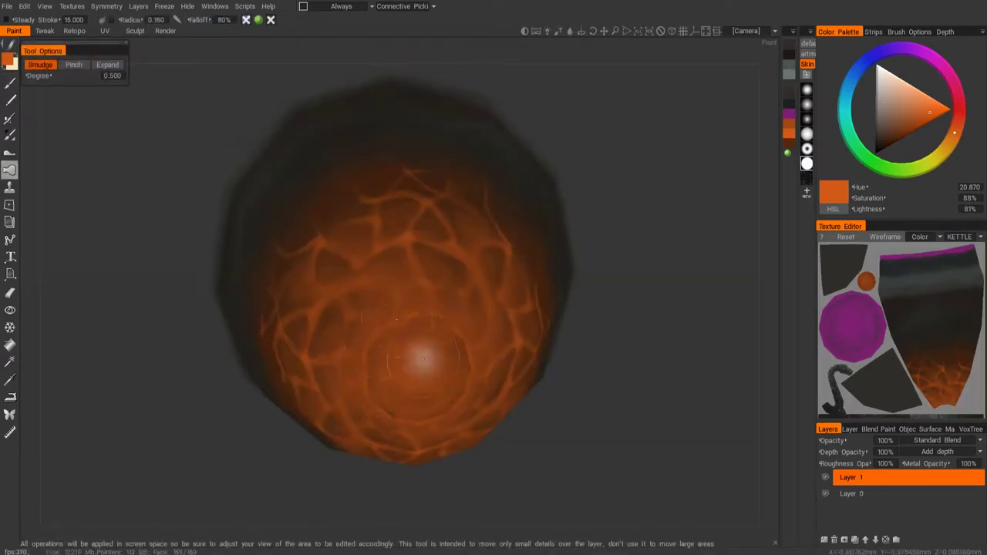
{"action": "mouse_move", "coordinate": [423, 357]}
{"action": "left_mouse_down", "text": "alt"}
{"action": "mouse_move", "coordinate": [506, 334]}
{"action": "mouse_move", "coordinate": [353, 368]}
{"action": "left_mouse_up", "text": "alt"}
{"action": "key", "text": "b"}
{"action": "mouse_move", "coordinate": [549, 434]}
{"action": "left_mouse_down", "text": "alt"}
{"action": "mouse_move", "coordinate": [584, 401]}
{"action": "mouse_move", "coordinate": [385, 282]}
{"action": "mouse_move", "coordinate": [366, 221]}
{"action": "left_mouse_up", "text": "alt"}
Alternate dark brown and bright orange strokes to blend the veins into the dark body.
{"action": "key", "text": "v"}
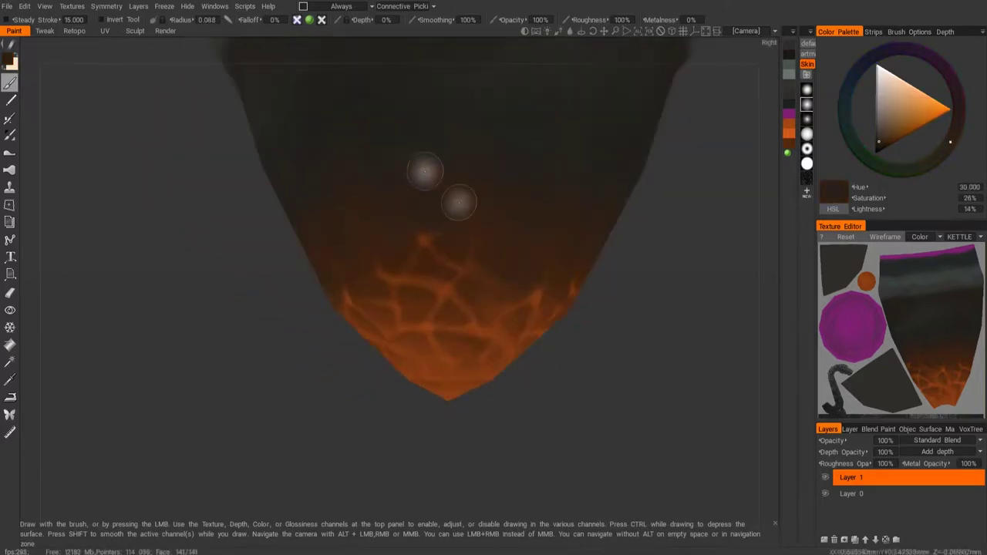
{"action": "mouse_move", "coordinate": [338, 286]}
{"action": "left_mouse_down", "text": "alt"}
{"action": "mouse_move", "coordinate": [468, 225]}
{"action": "mouse_move", "coordinate": [549, 329]}
{"action": "left_mouse_up", "text": "alt"}
{"action": "key", "text": "v"}
{"action": "mouse_move", "coordinate": [391, 245]}
{"action": "left_mouse_down", "text": "alt"}
{"action": "mouse_move", "coordinate": [503, 331]}
{"action": "mouse_move", "coordinate": [181, 281]}
{"action": "mouse_move", "coordinate": [387, 245]}
{"action": "left_mouse_up", "text": "alt"}
{"action": "key", "text": "v"}
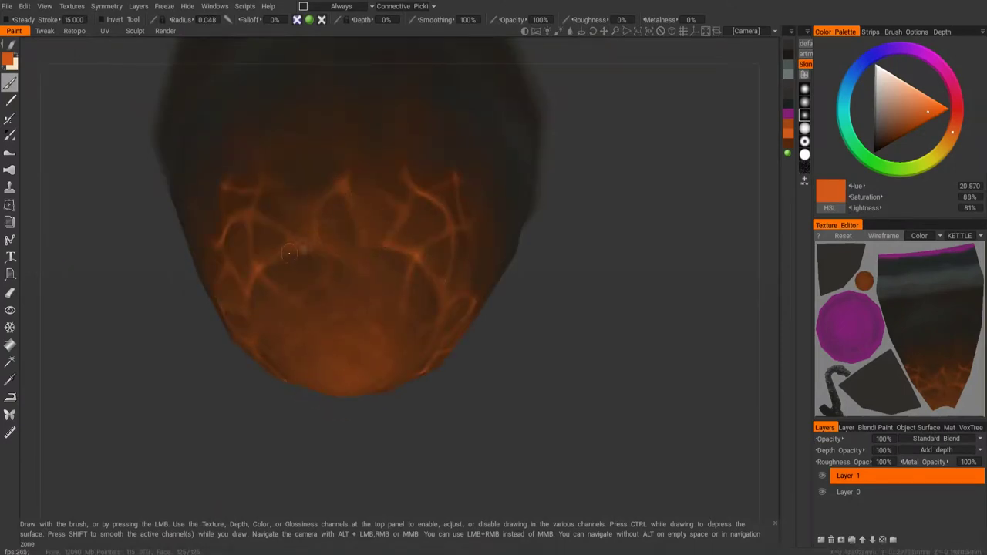
{"action": "mouse_move", "coordinate": [342, 187]}
{"action": "left_mouse_down", "text": "alt"}
{"action": "mouse_move", "coordinate": [383, 330]}
{"action": "mouse_move", "coordinate": [560, 325]}
{"action": "mouse_move", "coordinate": [463, 332]}
{"action": "mouse_move", "coordinate": [432, 247]}
{"action": "left_mouse_up", "text": "alt"}
{"action": "key", "text": "v"}
{"action": "mouse_move", "coordinate": [344, 233]}
{"action": "left_mouse_down", "text": "alt"}
{"action": "mouse_move", "coordinate": [404, 298]}
{"action": "mouse_move", "coordinate": [360, 243]}
{"action": "left_mouse_up", "text": "alt"}
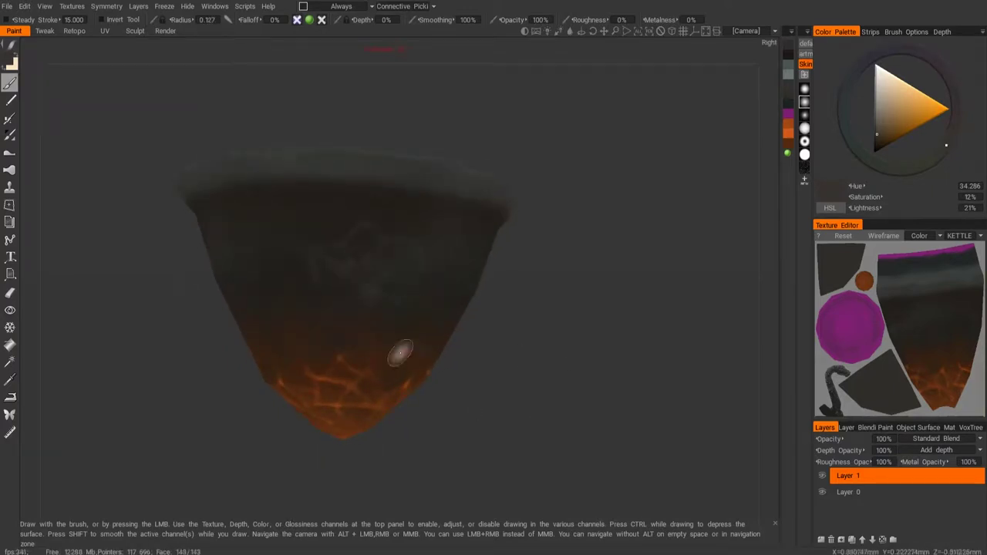
Paint grey-teal dents while orbiting around the kettle's rim and sides.
{"action": "mouse_move", "coordinate": [455, 386]}
{"action": "middle_mouse_down"}
{"action": "mouse_move", "coordinate": [502, 379]}
{"action": "mouse_move", "coordinate": [363, 203]}
{"action": "mouse_move", "coordinate": [467, 253]}
{"action": "mouse_move", "coordinate": [429, 255]}
{"action": "mouse_move", "coordinate": [331, 220]}
{"action": "mouse_move", "coordinate": [353, 277]}
{"action": "mouse_move", "coordinate": [395, 196]}
{"action": "mouse_move", "coordinate": [410, 371]}
{"action": "mouse_move", "coordinate": [283, 352]}
{"action": "mouse_move", "coordinate": [354, 236]}
{"action": "middle_mouse_up"}
{"action": "key", "text": "v"}
{"action": "key", "text": "v"}
{"action": "middle_click_drag", "start_coordinate": [425, 284], "coordinate": [352, 227]}
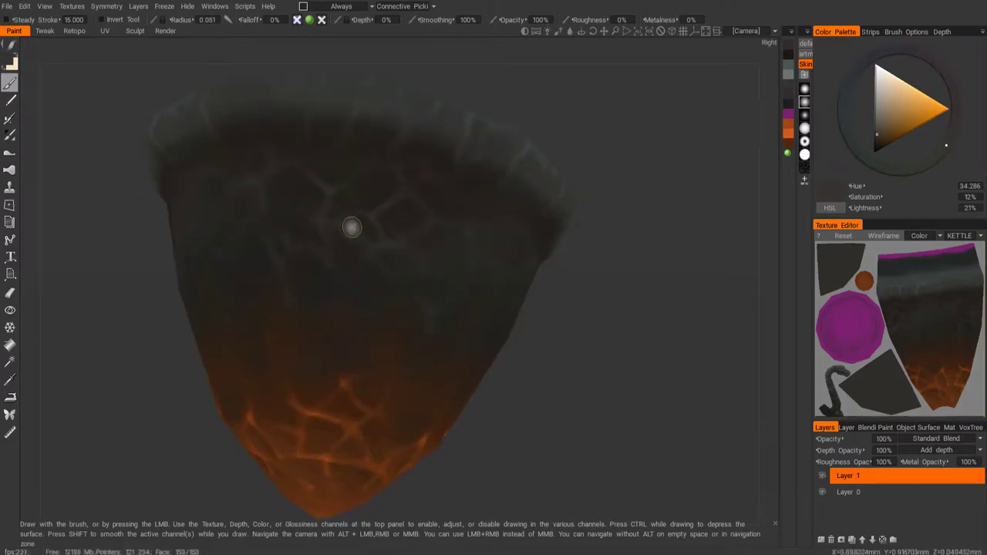
{"action": "mouse_move", "coordinate": [376, 288]}
{"action": "middle_mouse_down"}
{"action": "mouse_move", "coordinate": [348, 293]}
{"action": "mouse_move", "coordinate": [434, 301]}
{"action": "middle_mouse_up"}
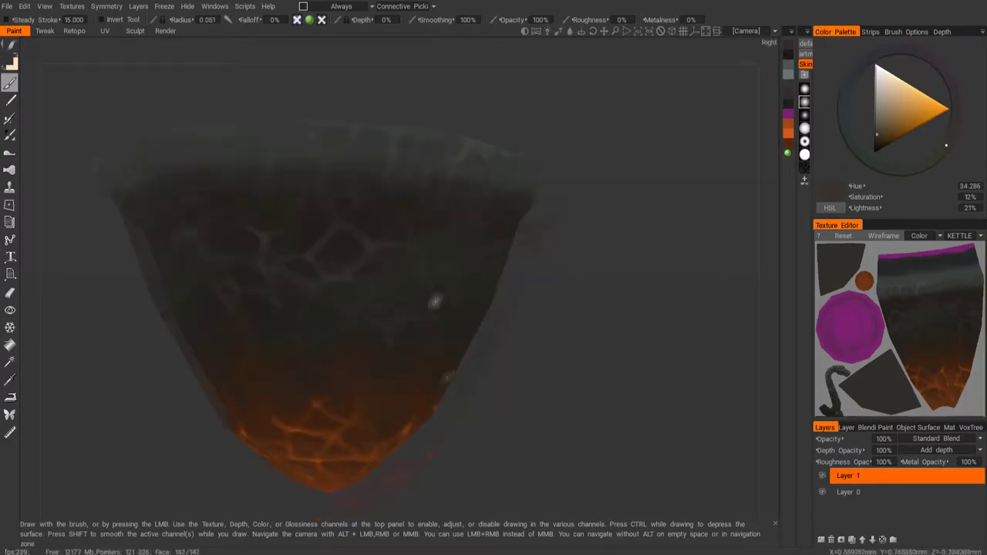
{"action": "mouse_move", "coordinate": [304, 220]}
{"action": "middle_mouse_down"}
{"action": "mouse_move", "coordinate": [357, 198]}
{"action": "mouse_move", "coordinate": [441, 266]}
{"action": "mouse_move", "coordinate": [415, 281]}
{"action": "mouse_move", "coordinate": [543, 214]}
{"action": "middle_mouse_up"}
{"action": "mouse_move", "coordinate": [403, 261]}
{"action": "middle_mouse_down"}
{"action": "mouse_move", "coordinate": [374, 165]}
{"action": "mouse_move", "coordinate": [353, 194]}
{"action": "mouse_move", "coordinate": [352, 229]}
{"action": "middle_mouse_up"}
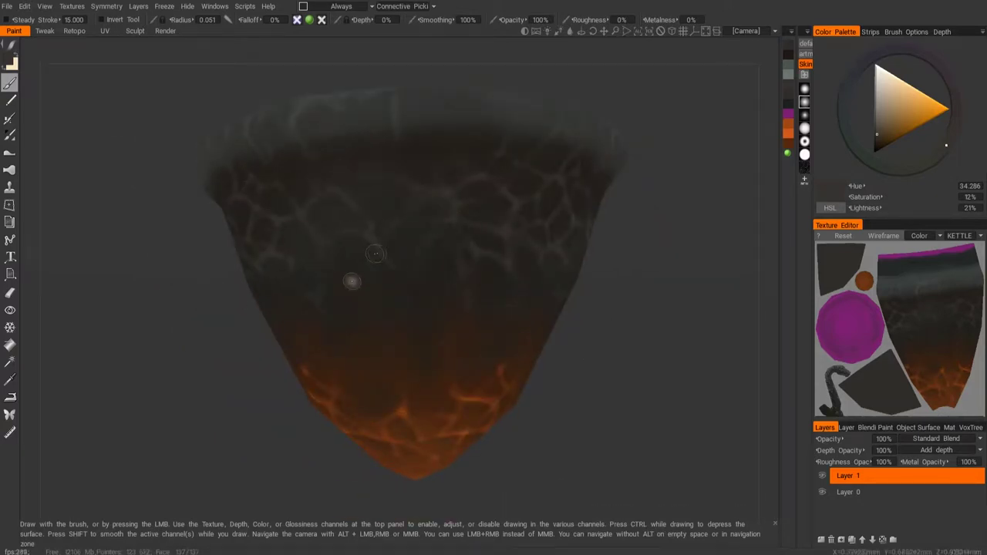
{"action": "mouse_move", "coordinate": [395, 139]}
{"action": "middle_mouse_down"}
{"action": "mouse_move", "coordinate": [581, 326]}
{"action": "mouse_move", "coordinate": [335, 218]}
{"action": "middle_mouse_up"}
Alternate sampled dark, grey-teal and brown-grey colours to paint dented cells over the upper body.
{"action": "key", "text": "v"}
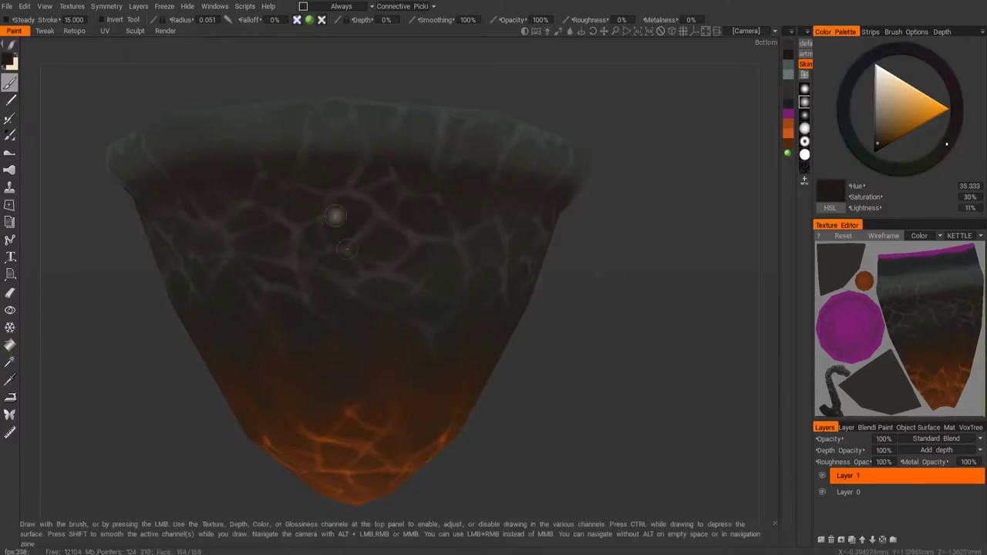
{"action": "mouse_move", "coordinate": [422, 255]}
{"action": "middle_mouse_down"}
{"action": "mouse_move", "coordinate": [319, 172]}
{"action": "mouse_move", "coordinate": [347, 314]}
{"action": "mouse_move", "coordinate": [445, 172]}
{"action": "mouse_move", "coordinate": [475, 251]}
{"action": "mouse_move", "coordinate": [468, 205]}
{"action": "middle_mouse_up"}
{"action": "key", "text": "v"}
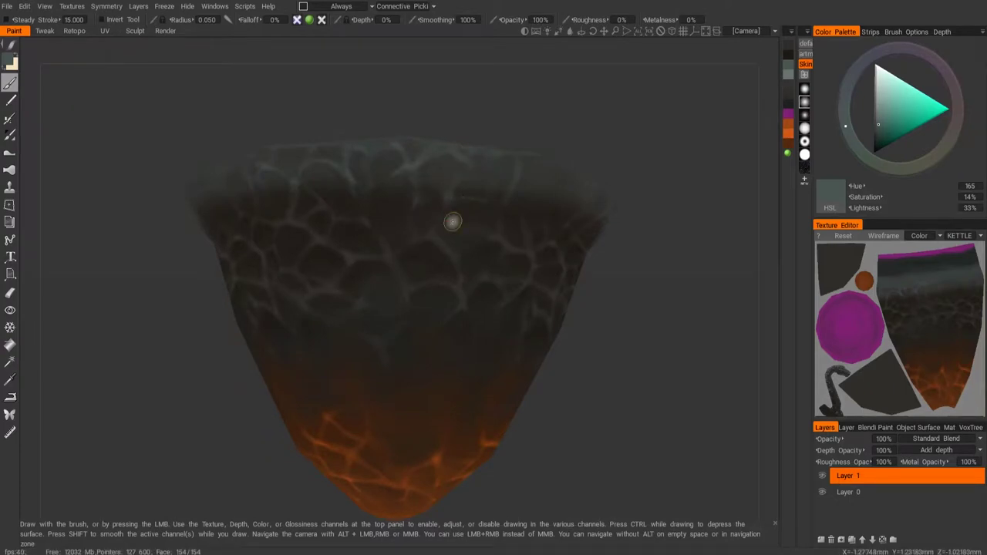
{"action": "mouse_move", "coordinate": [452, 222]}
{"action": "middle_mouse_down"}
{"action": "mouse_move", "coordinate": [408, 233]}
{"action": "mouse_move", "coordinate": [488, 166]}
{"action": "mouse_move", "coordinate": [612, 319]}
{"action": "mouse_move", "coordinate": [255, 357]}
{"action": "mouse_move", "coordinate": [297, 180]}
{"action": "mouse_move", "coordinate": [357, 190]}
{"action": "mouse_move", "coordinate": [346, 227]}
{"action": "mouse_move", "coordinate": [600, 396]}
{"action": "mouse_move", "coordinate": [548, 343]}
{"action": "mouse_move", "coordinate": [580, 281]}
{"action": "mouse_move", "coordinate": [523, 295]}
{"action": "mouse_move", "coordinate": [570, 221]}
{"action": "mouse_move", "coordinate": [476, 335]}
{"action": "middle_mouse_up"}
{"action": "key", "text": "v"}
{"action": "key", "text": "v"}
{"action": "scroll", "coordinate": [430, 219], "scroll_direction": "up", "scroll_amount": 2}
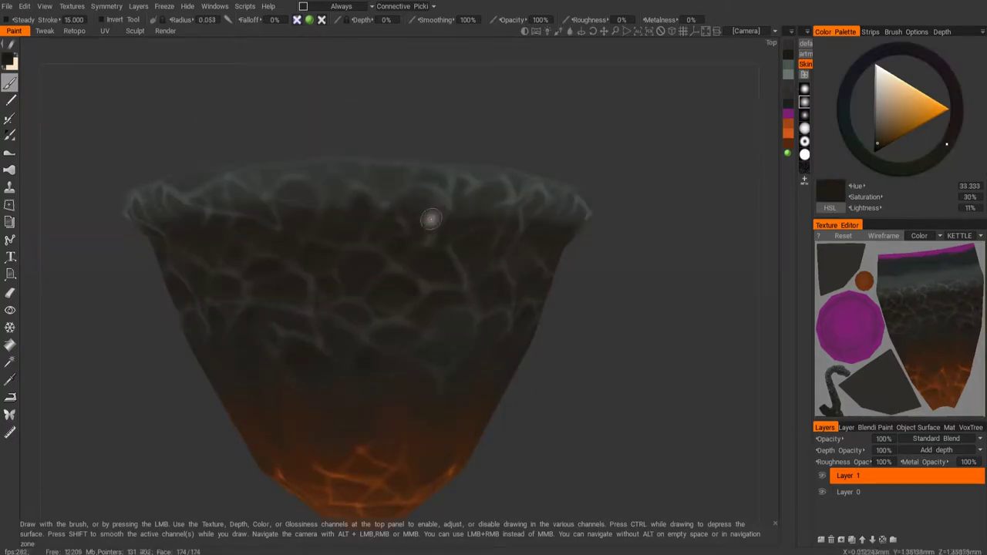
{"action": "mouse_move", "coordinate": [430, 219]}
{"action": "middle_mouse_down"}
{"action": "mouse_move", "coordinate": [352, 214]}
{"action": "mouse_move", "coordinate": [473, 198]}
{"action": "mouse_move", "coordinate": [434, 260]}
{"action": "mouse_move", "coordinate": [220, 379]}
{"action": "mouse_move", "coordinate": [342, 192]}
{"action": "mouse_move", "coordinate": [728, 177]}
{"action": "mouse_move", "coordinate": [502, 273]}
{"action": "mouse_move", "coordinate": [586, 262]}
{"action": "mouse_move", "coordinate": [476, 320]}
{"action": "middle_mouse_up"}
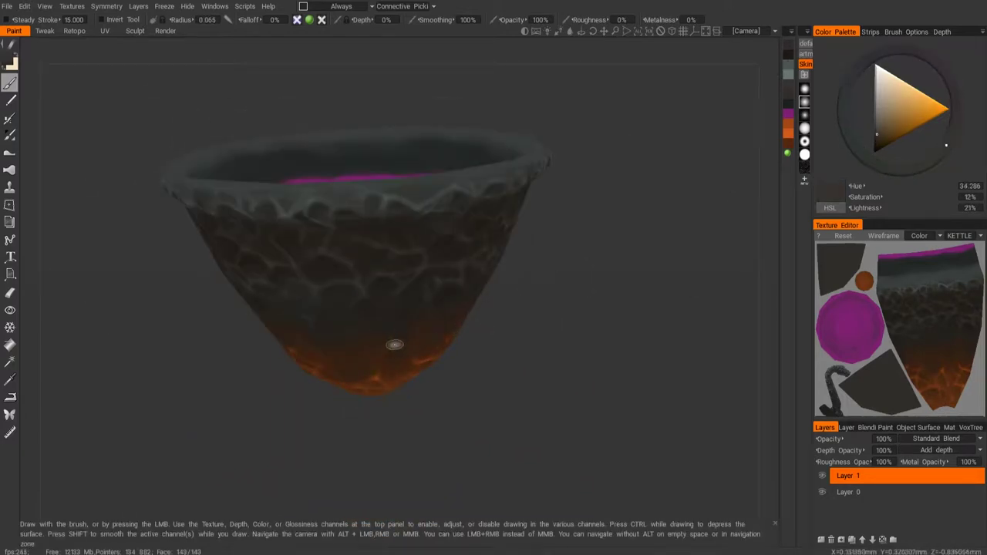
{"action": "mouse_move", "coordinate": [362, 333]}
{"action": "middle_mouse_down"}
{"action": "mouse_move", "coordinate": [440, 265]}
{"action": "mouse_move", "coordinate": [490, 273]}
{"action": "mouse_move", "coordinate": [461, 314]}
{"action": "mouse_move", "coordinate": [505, 329]}
{"action": "mouse_move", "coordinate": [512, 260]}
{"action": "mouse_move", "coordinate": [575, 295]}
{"action": "mouse_move", "coordinate": [557, 317]}
{"action": "mouse_move", "coordinate": [353, 229]}
{"action": "mouse_move", "coordinate": [549, 282]}
{"action": "mouse_move", "coordinate": [575, 280]}
{"action": "mouse_move", "coordinate": [533, 326]}
{"action": "mouse_move", "coordinate": [596, 297]}
{"action": "mouse_move", "coordinate": [577, 276]}
{"action": "mouse_move", "coordinate": [595, 270]}
{"action": "mouse_move", "coordinate": [622, 302]}
{"action": "middle_mouse_up"}
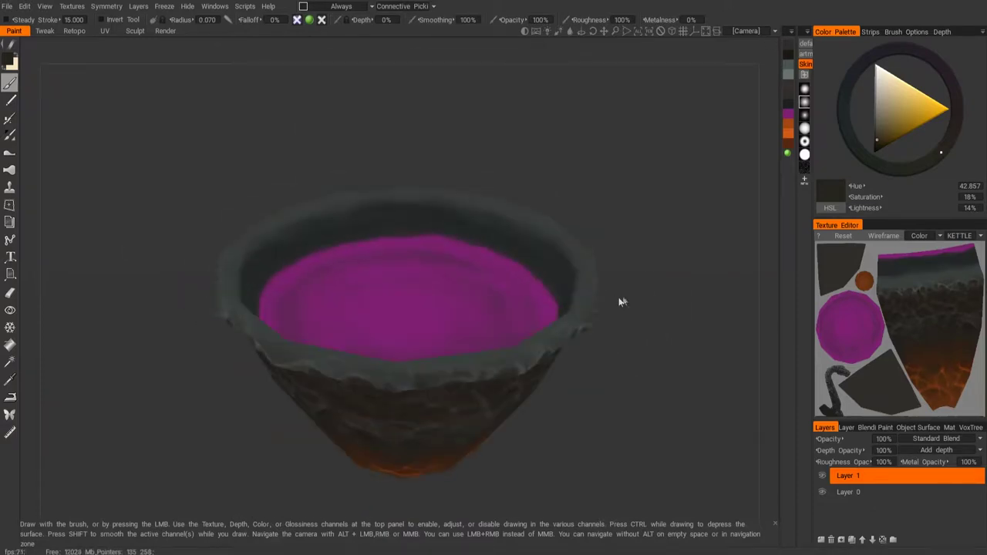
Paint grey highlight strokes around the top of the rim with an enlarged brush.
{"action": "mouse_move", "coordinate": [534, 227]}
{"action": "middle_mouse_down"}
{"action": "mouse_move", "coordinate": [653, 267]}
{"action": "mouse_move", "coordinate": [540, 185]}
{"action": "mouse_move", "coordinate": [434, 88]}
{"action": "mouse_move", "coordinate": [283, 134]}
{"action": "middle_mouse_up"}
{"action": "mouse_move", "coordinate": [283, 133]}
{"action": "left_mouse_down"}
{"action": "mouse_move", "coordinate": [382, 77]}
{"action": "mouse_move", "coordinate": [516, 130]}
{"action": "left_mouse_up"}
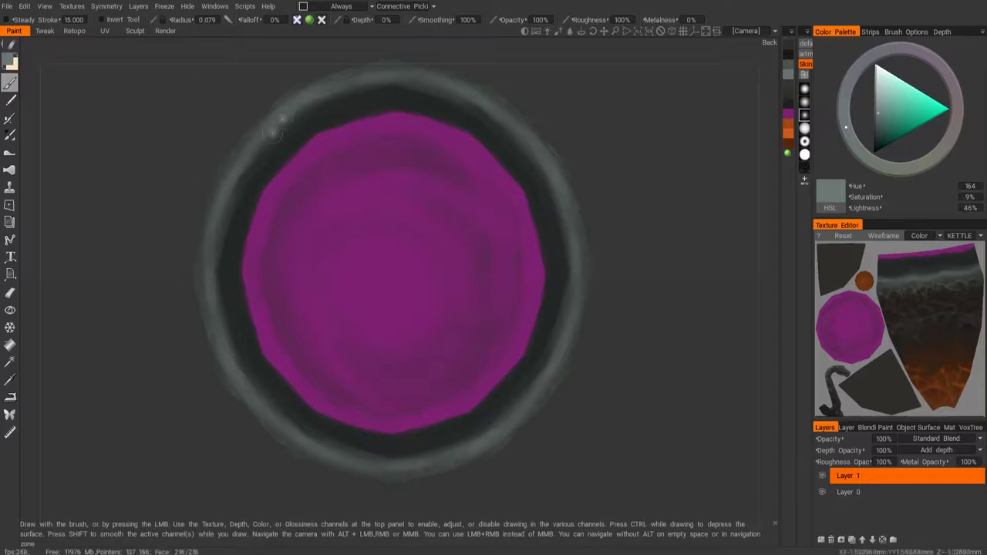
{"action": "left_click_drag", "start_coordinate": [206, 19], "coordinate": [220, 19]}
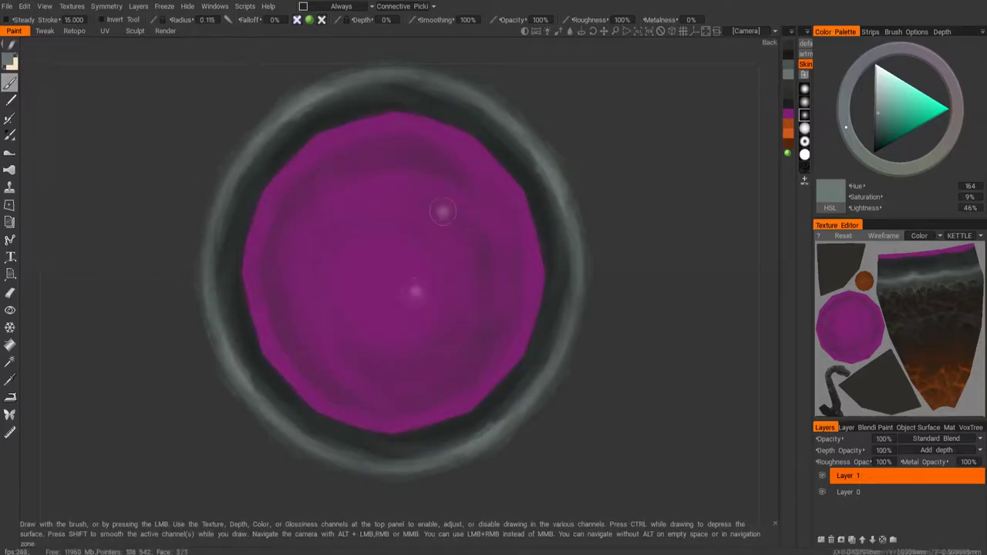
{"action": "middle_click_drag", "start_coordinate": [656, 354], "coordinate": [650, 355]}
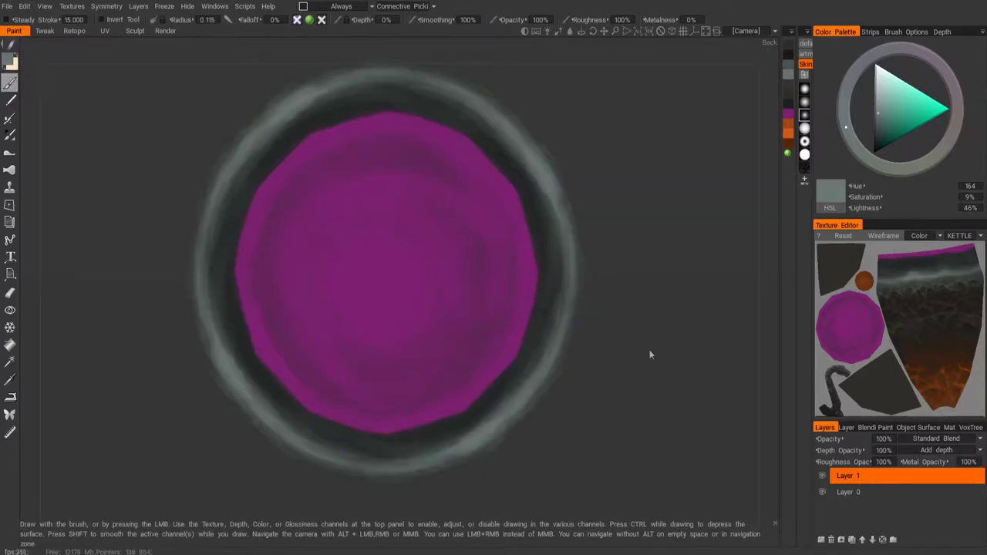
{"action": "mouse_move", "coordinate": [613, 236]}
{"action": "left_mouse_down"}
{"action": "mouse_move", "coordinate": [638, 175]}
{"action": "mouse_move", "coordinate": [479, 221]}
{"action": "left_mouse_up"}
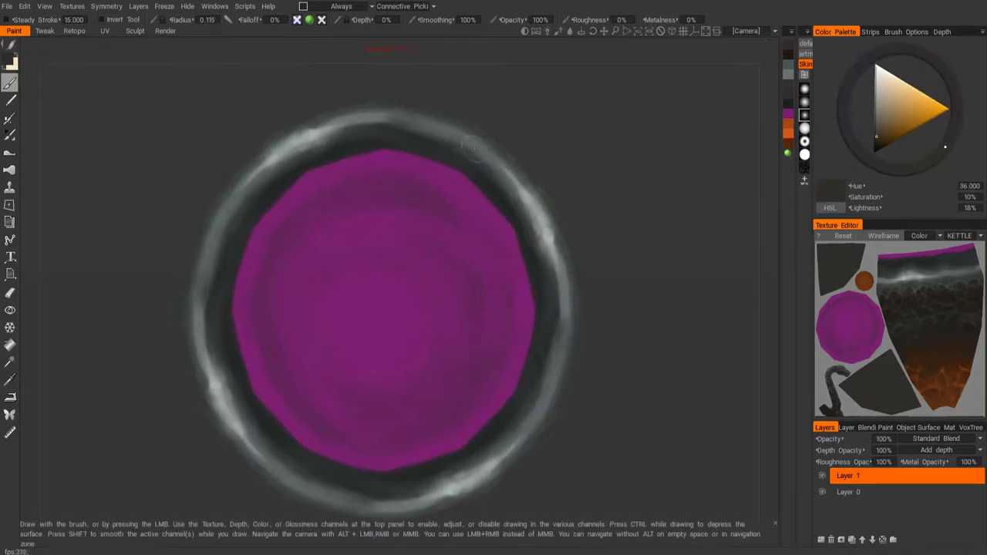
{"action": "right_click_drag", "start_coordinate": [639, 224], "coordinate": [487, 132]}
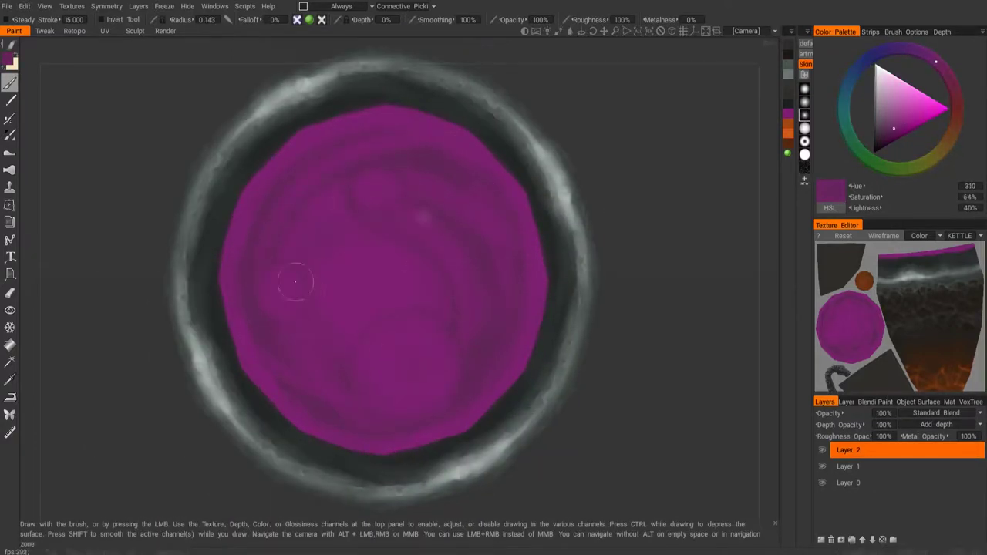
Paint magenta shades in the interior and dab pale pink highlight dots on the large bubble.
{"action": "left_click_drag", "start_coordinate": [289, 280], "coordinate": [303, 216], "text": "alt"}
{"action": "right_click_drag", "start_coordinate": [304, 216], "coordinate": [411, 158], "text": "alt"}
{"action": "left_click_drag", "start_coordinate": [411, 157], "coordinate": [483, 177], "text": "alt"}
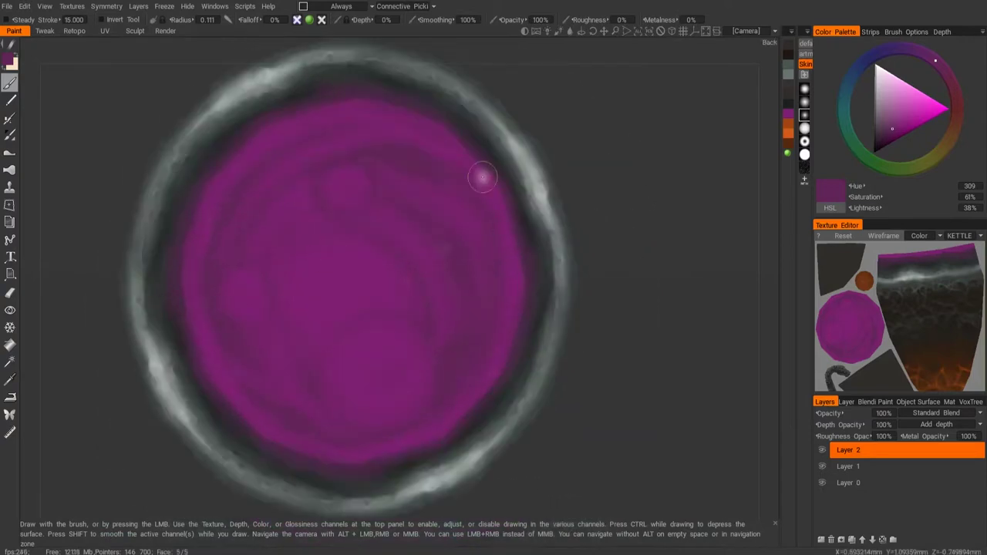
{"action": "key", "text": "v"}
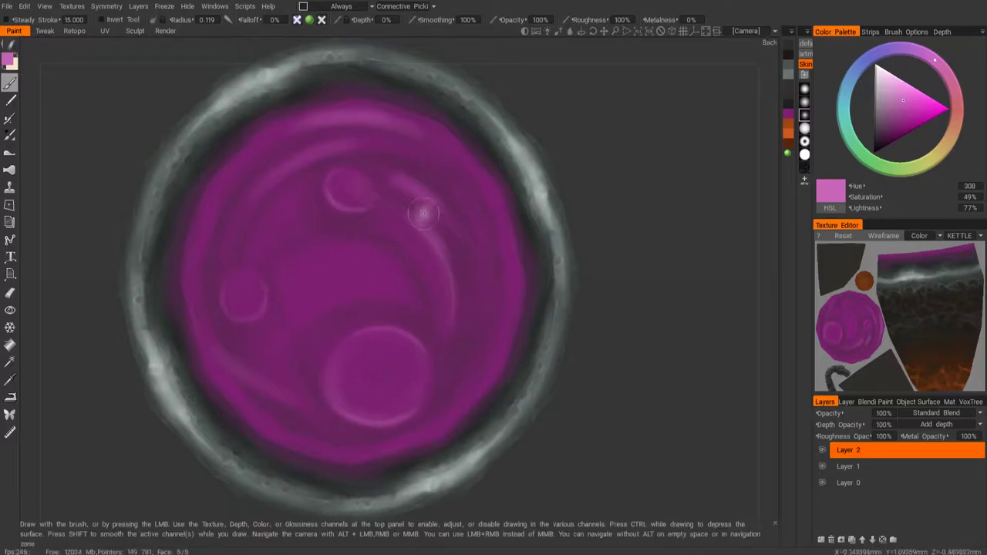
{"action": "key", "text": "v"}
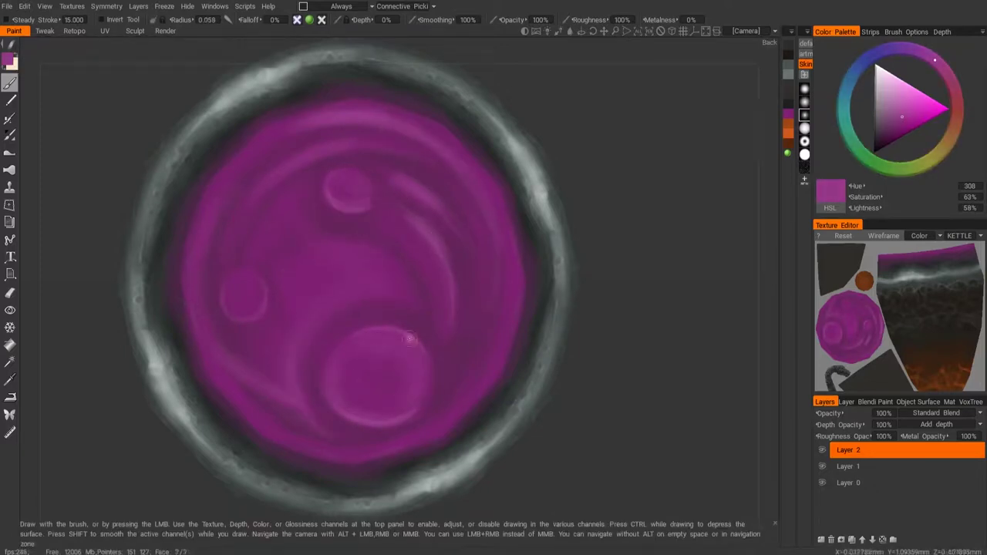
{"action": "key", "text": "v"}
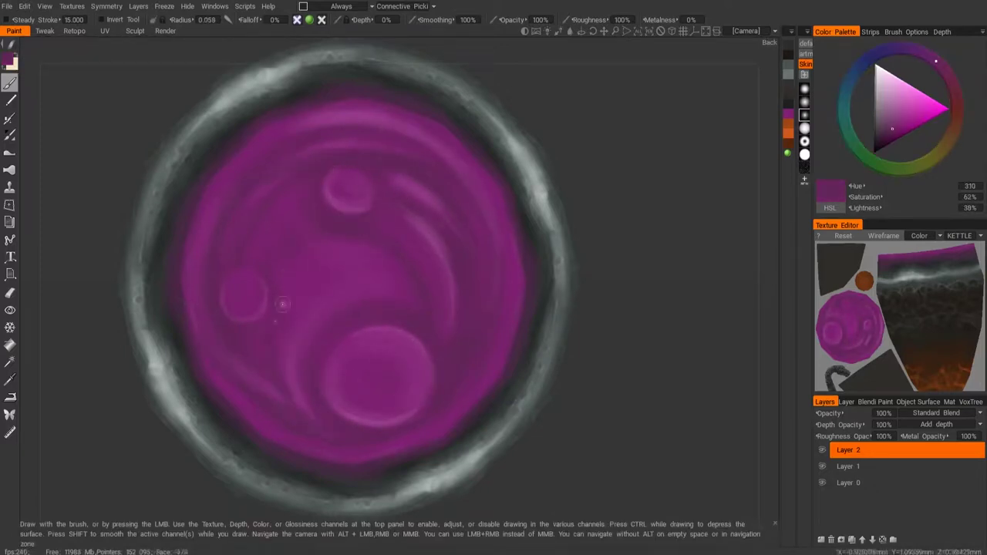
{"action": "key", "text": "v"}
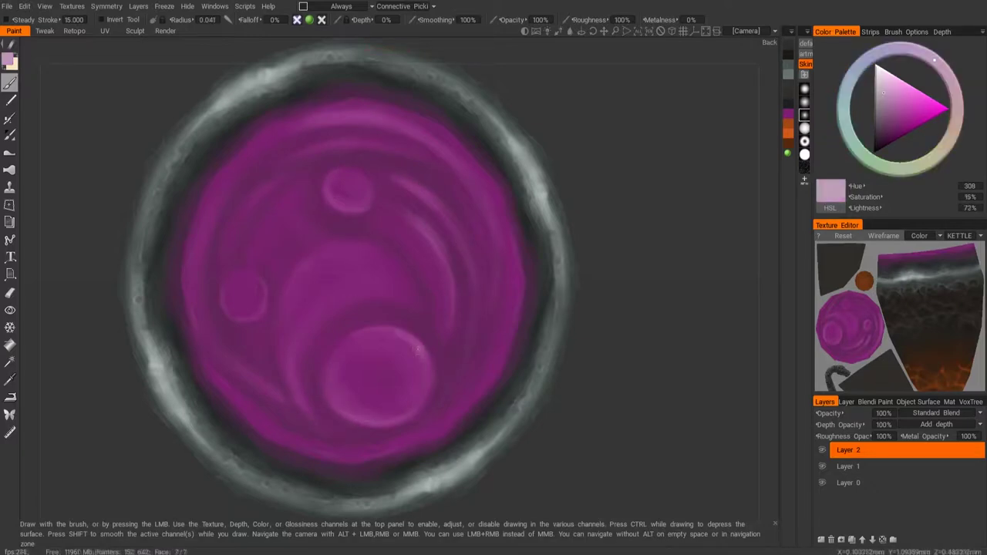
{"action": "key", "text": "v"}
{"action": "left_click", "coordinate": [402, 341]}
{"action": "left_click", "coordinate": [417, 356]}
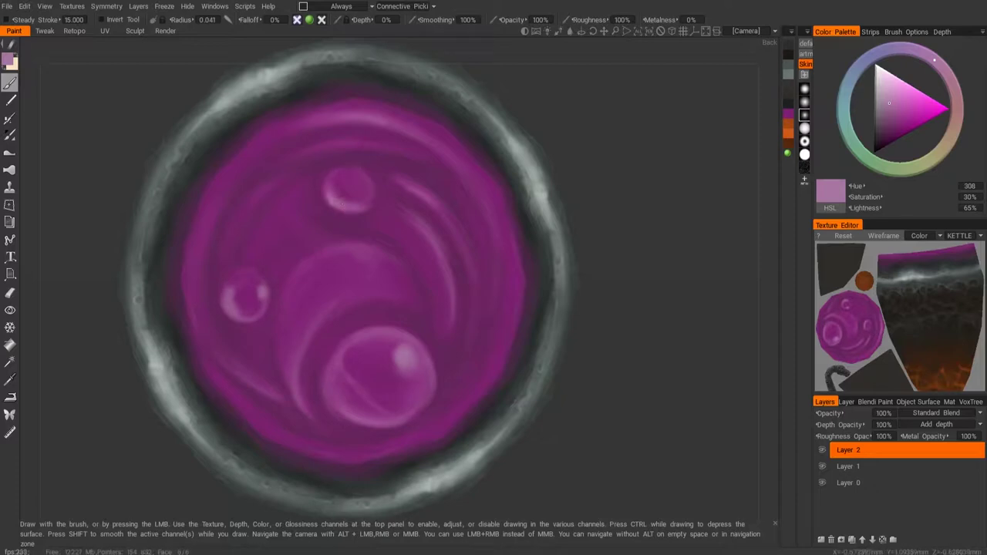
Deepen the interior shading with darker and lighter magenta and pale pink.
{"action": "key", "text": "v"}
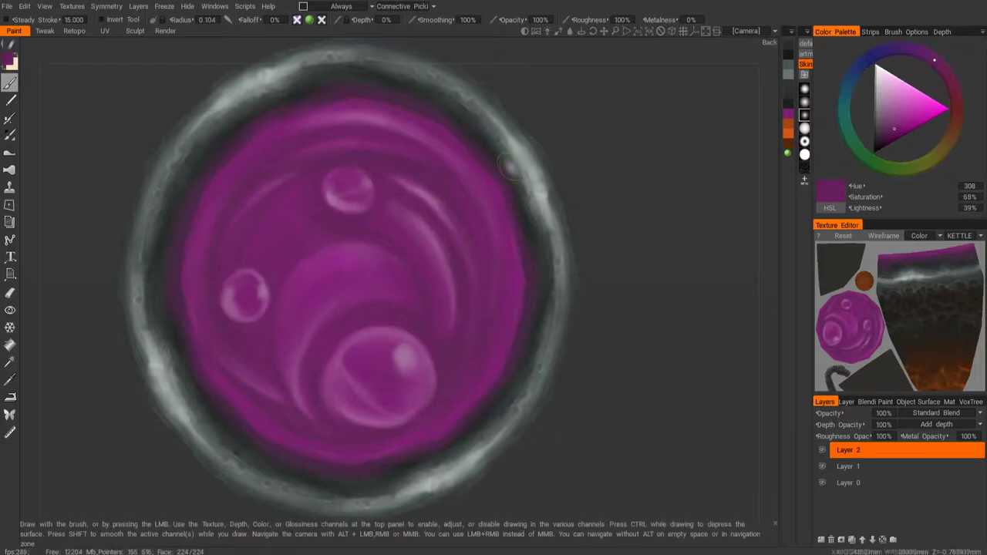
{"action": "key", "text": "v"}
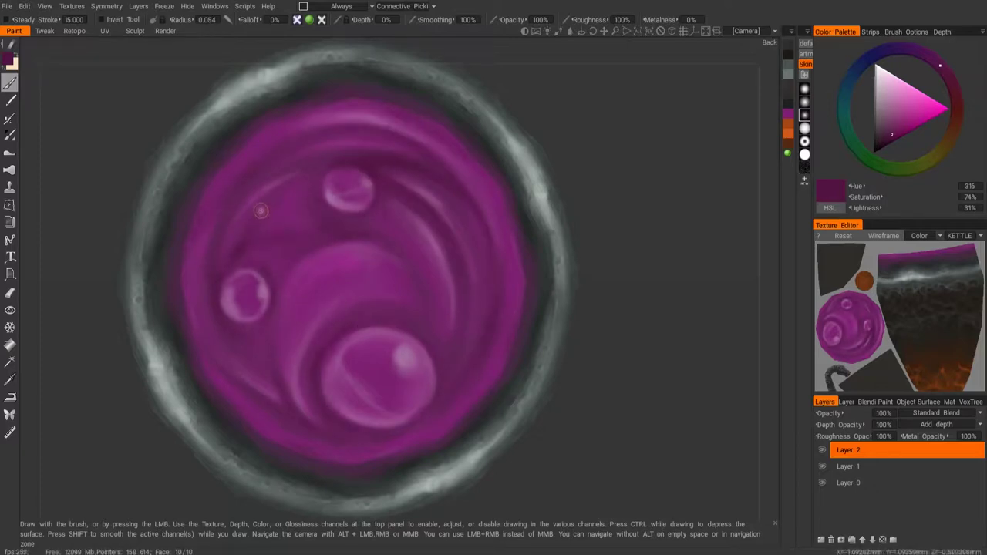
{"action": "key", "text": "v"}
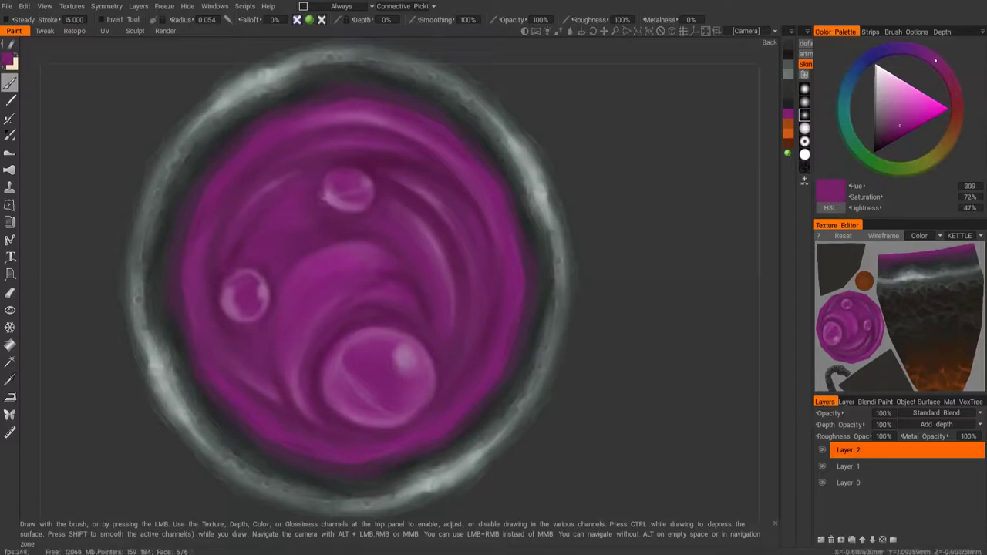
{"action": "left_click_drag", "start_coordinate": [610, 230], "coordinate": [458, 368]}
{"action": "key", "text": "v"}
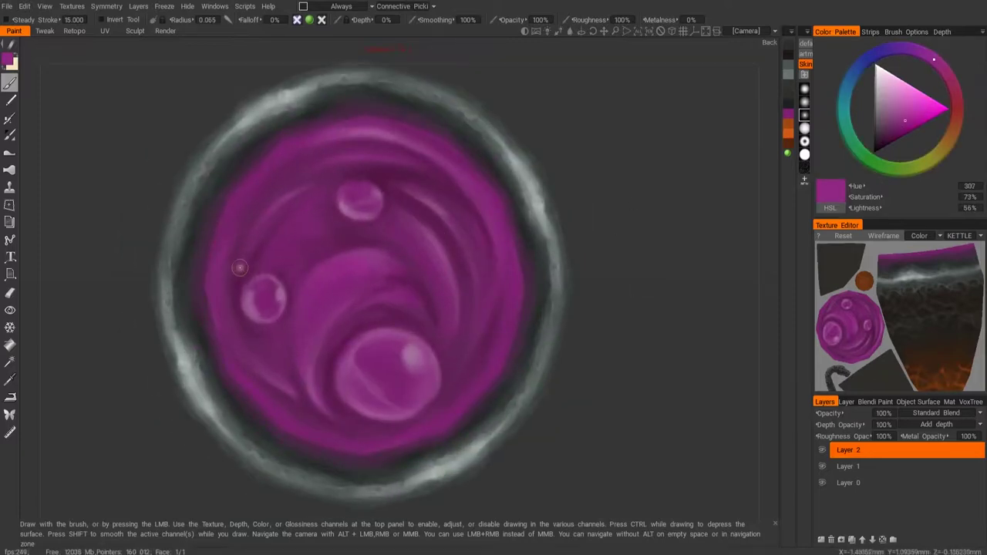
{"action": "left_click_drag", "start_coordinate": [229, 246], "coordinate": [364, 385], "text": "alt"}
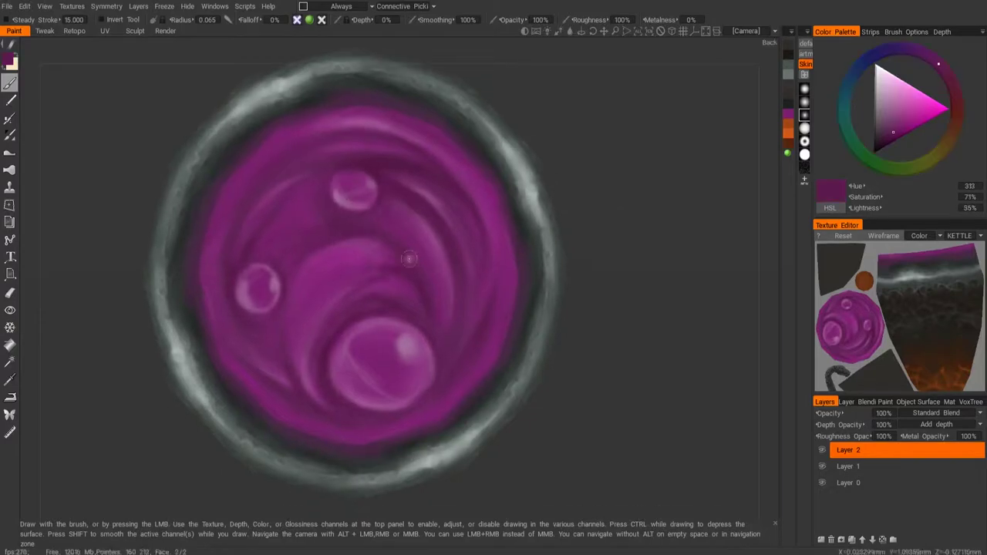
{"action": "key", "text": "v"}
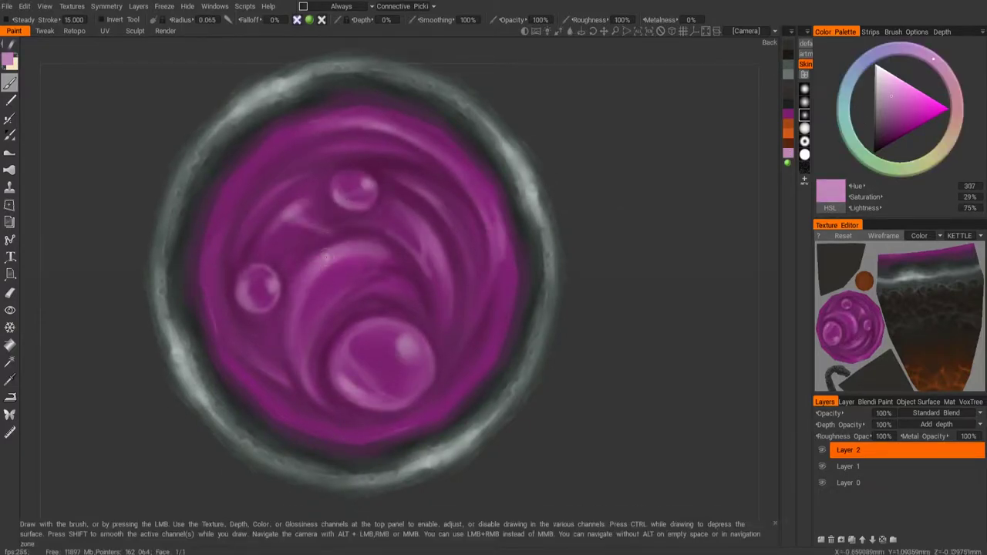
Refine the bubbles with saturated magenta and pale pink, then view the whole kettle.
{"action": "left_click_drag", "start_coordinate": [325, 257], "coordinate": [239, 347], "text": "alt"}
{"action": "left_click_drag", "start_coordinate": [309, 354], "coordinate": [571, 233], "text": "alt"}
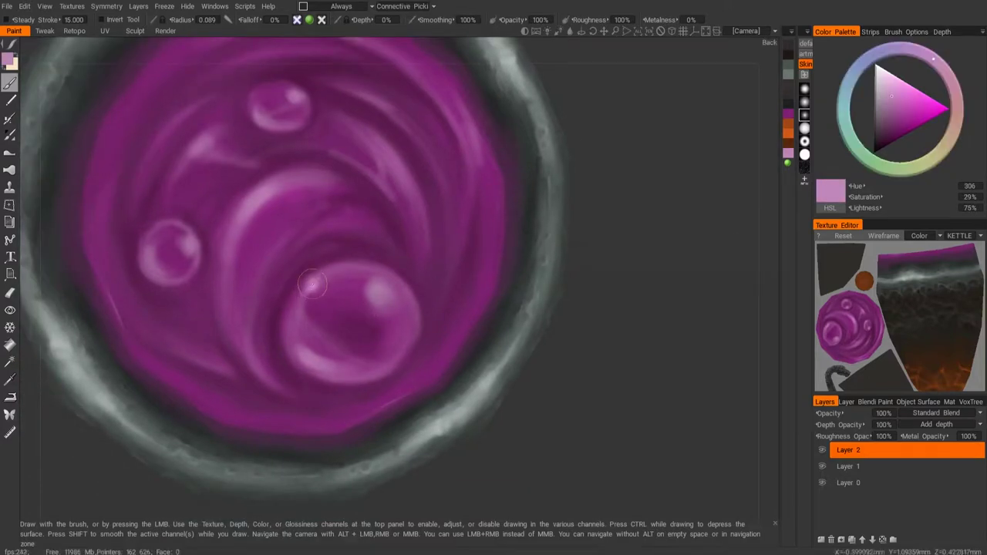
{"action": "mouse_move", "coordinate": [415, 218]}
{"action": "left_mouse_down", "text": "alt"}
{"action": "mouse_move", "coordinate": [401, 231]}
{"action": "mouse_move", "coordinate": [434, 317]}
{"action": "left_mouse_up", "text": "alt"}
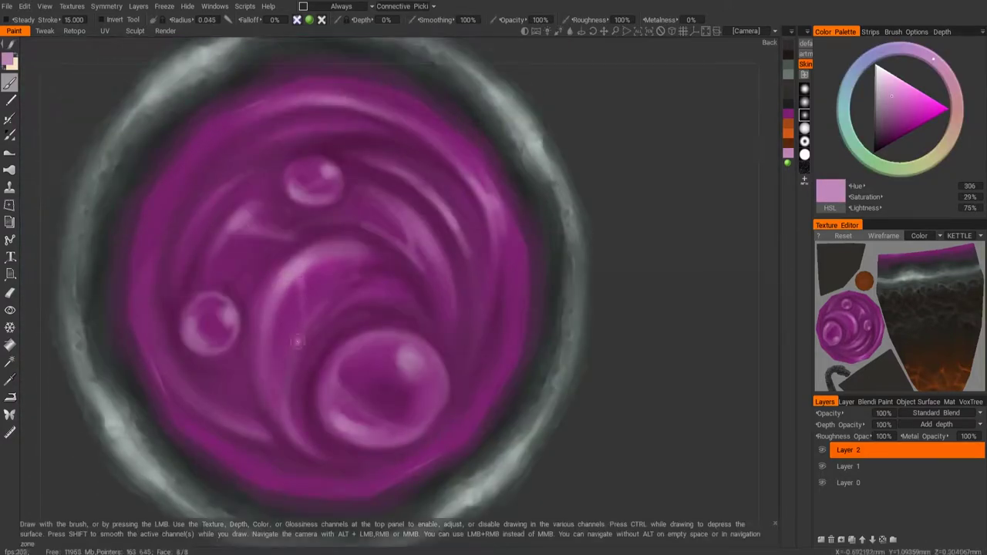
{"action": "key", "text": "v"}
{"action": "key", "text": "v"}
{"action": "mouse_move", "coordinate": [423, 243]}
{"action": "left_mouse_down", "text": "alt"}
{"action": "mouse_move", "coordinate": [533, 244]}
{"action": "mouse_move", "coordinate": [507, 324]}
{"action": "mouse_move", "coordinate": [457, 323]}
{"action": "mouse_move", "coordinate": [348, 296]}
{"action": "mouse_move", "coordinate": [345, 245]}
{"action": "mouse_move", "coordinate": [550, 247]}
{"action": "mouse_move", "coordinate": [503, 337]}
{"action": "mouse_move", "coordinate": [708, 134]}
{"action": "mouse_move", "coordinate": [465, 246]}
{"action": "mouse_move", "coordinate": [299, 187]}
{"action": "mouse_move", "coordinate": [445, 292]}
{"action": "mouse_move", "coordinate": [460, 260]}
{"action": "mouse_move", "coordinate": [510, 276]}
{"action": "left_mouse_up", "text": "alt"}
{"action": "key", "text": "v"}
{"action": "key", "text": "v"}
{"action": "key", "text": "v"}
{"action": "key", "text": "v"}
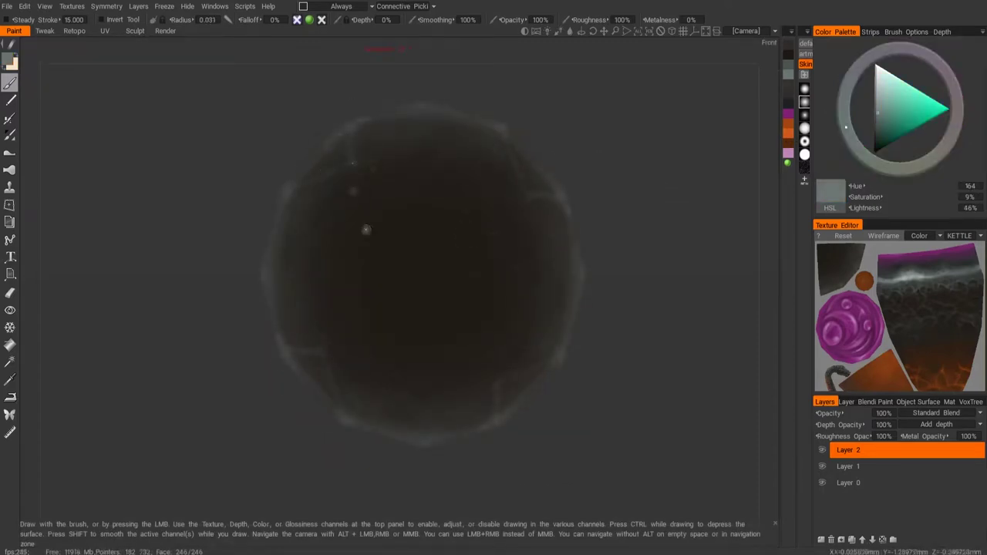
Sample the kettle surface's dark brown to paint the bowl's underside.
{"action": "key", "text": "v"}
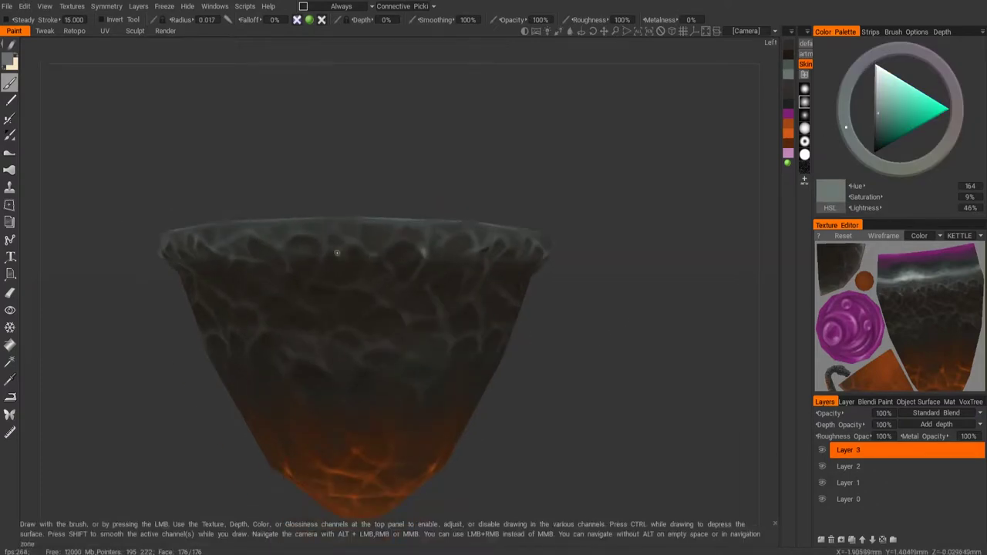
Orbit around the bowl's rim, sides and underside to work on the scale-edge highlights.
{"action": "middle_click_drag", "start_coordinate": [261, 335], "coordinate": [411, 250]}
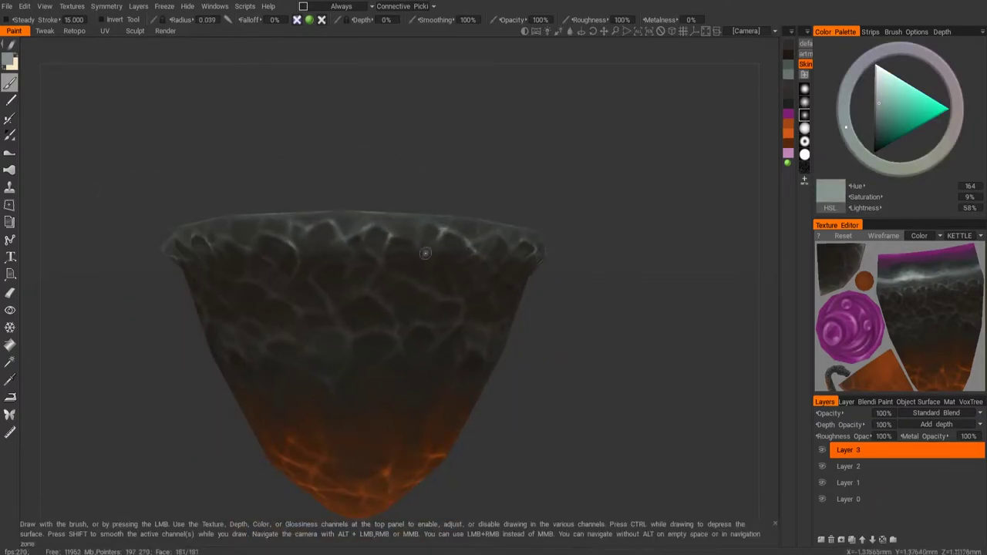
{"action": "middle_click_drag", "start_coordinate": [425, 253], "coordinate": [440, 250]}
{"action": "mouse_move", "coordinate": [311, 235]}
{"action": "middle_mouse_down"}
{"action": "mouse_move", "coordinate": [593, 324]}
{"action": "mouse_move", "coordinate": [605, 306]}
{"action": "mouse_move", "coordinate": [604, 288]}
{"action": "mouse_move", "coordinate": [463, 253]}
{"action": "mouse_move", "coordinate": [194, 352]}
{"action": "mouse_move", "coordinate": [162, 348]}
{"action": "middle_mouse_up"}
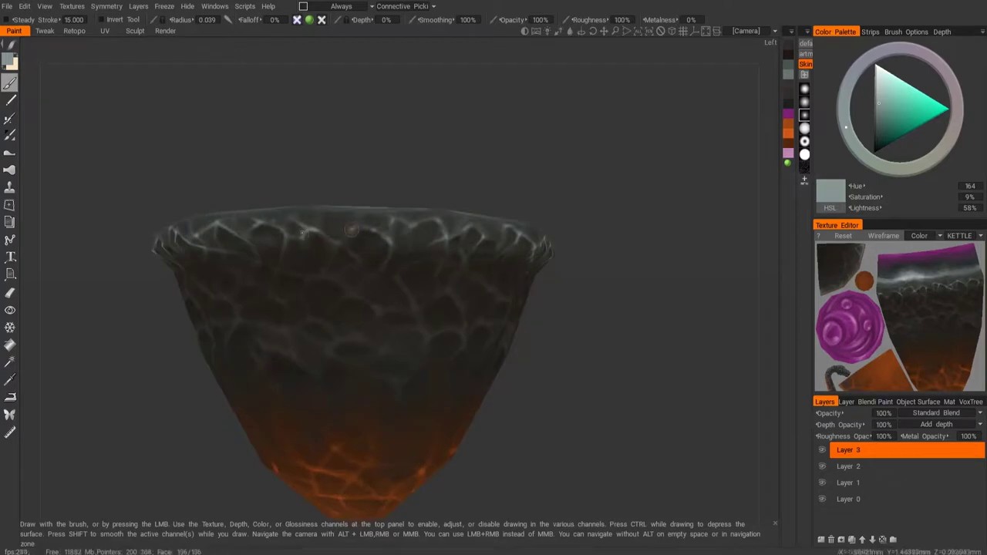
{"action": "middle_click_drag", "start_coordinate": [351, 229], "coordinate": [495, 270]}
{"action": "middle_click_drag", "start_coordinate": [424, 292], "coordinate": [402, 284]}
{"action": "mouse_move", "coordinate": [285, 378]}
{"action": "middle_mouse_down"}
{"action": "mouse_move", "coordinate": [632, 352]}
{"action": "mouse_move", "coordinate": [388, 344]}
{"action": "mouse_move", "coordinate": [511, 393]}
{"action": "mouse_move", "coordinate": [461, 413]}
{"action": "mouse_move", "coordinate": [349, 261]}
{"action": "mouse_move", "coordinate": [359, 124]}
{"action": "mouse_move", "coordinate": [576, 281]}
{"action": "mouse_move", "coordinate": [646, 364]}
{"action": "mouse_move", "coordinate": [419, 252]}
{"action": "mouse_move", "coordinate": [529, 306]}
{"action": "mouse_move", "coordinate": [751, 74]}
{"action": "mouse_move", "coordinate": [582, 183]}
{"action": "mouse_move", "coordinate": [540, 232]}
{"action": "middle_mouse_up"}
Pick a light tan paint colour and orbit beneath the kettle to reach the cracks and fire dish.
{"action": "left_click", "coordinate": [906, 108]}
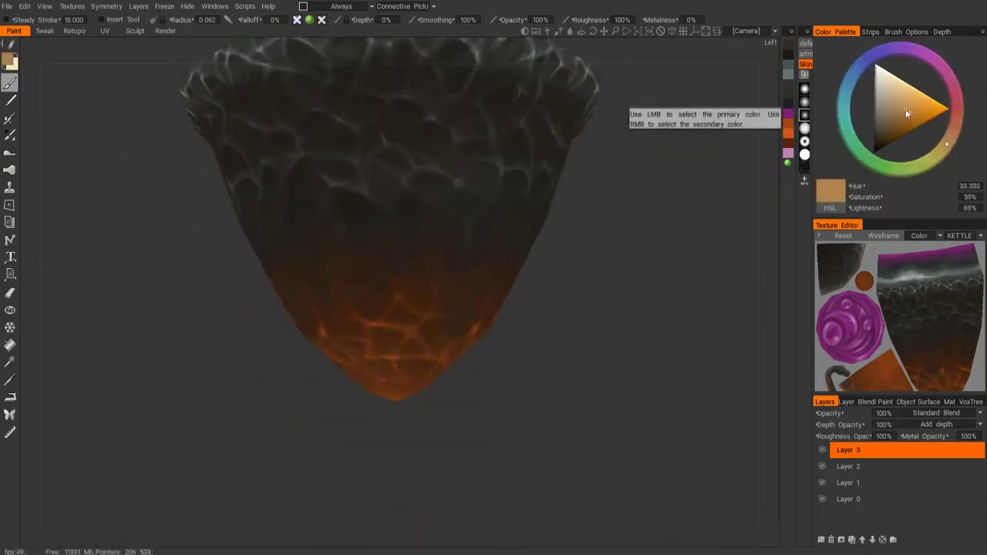
{"action": "mouse_move", "coordinate": [432, 255]}
{"action": "middle_mouse_down"}
{"action": "mouse_move", "coordinate": [385, 309]}
{"action": "mouse_move", "coordinate": [408, 238]}
{"action": "mouse_move", "coordinate": [511, 267]}
{"action": "middle_mouse_up"}
{"action": "middle_click_drag", "start_coordinate": [371, 264], "coordinate": [484, 294]}
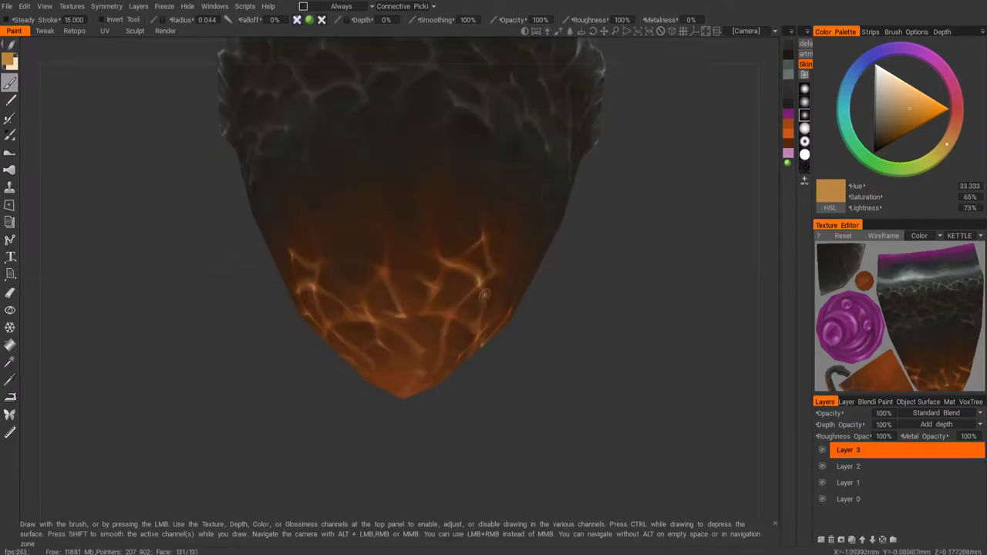
{"action": "left_click_drag", "start_coordinate": [360, 292], "coordinate": [361, 309], "text": "alt"}
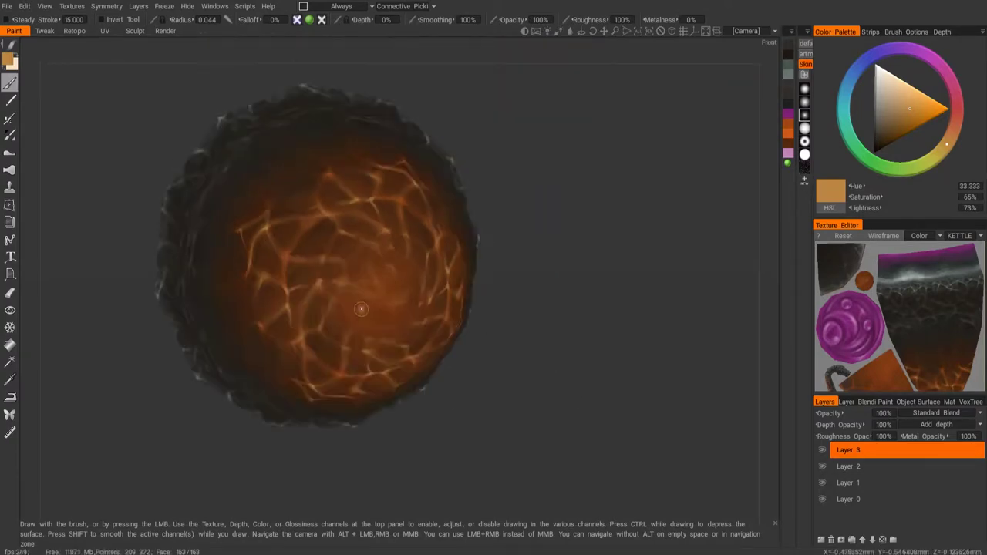
{"action": "left_click_drag", "start_coordinate": [355, 265], "coordinate": [591, 304], "text": "alt"}
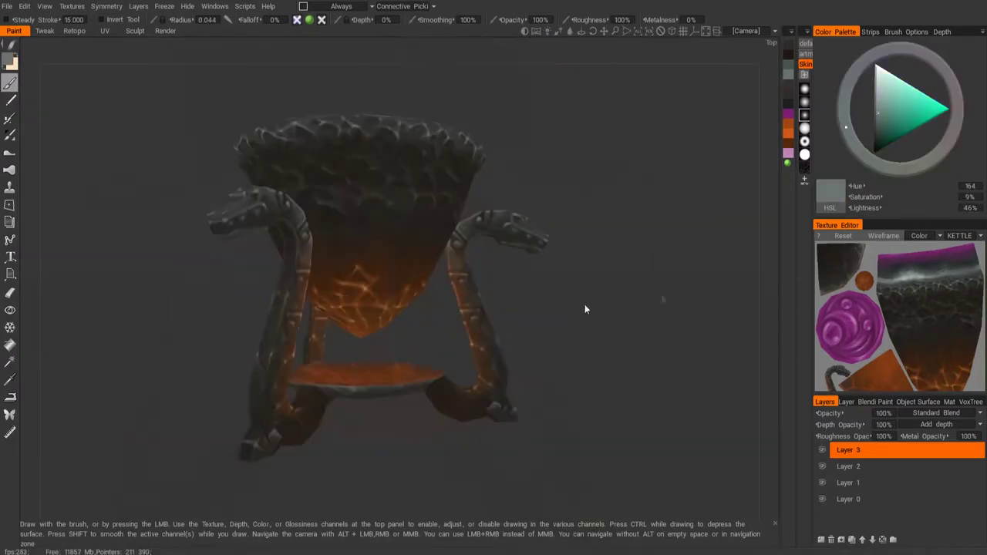
{"action": "left_click_drag", "start_coordinate": [420, 398], "coordinate": [400, 289], "text": "alt"}
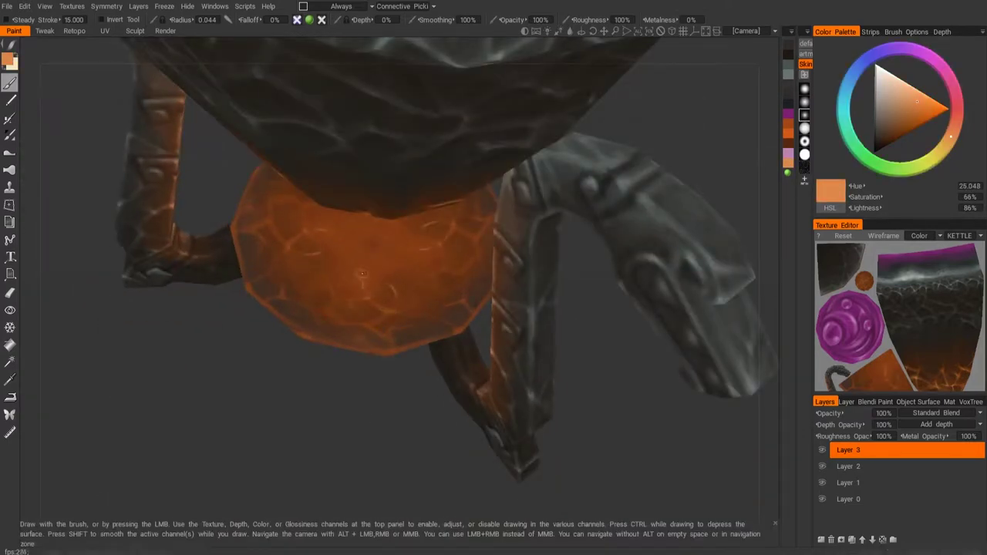
{"action": "left_click_drag", "start_coordinate": [283, 257], "coordinate": [276, 231], "text": "alt"}
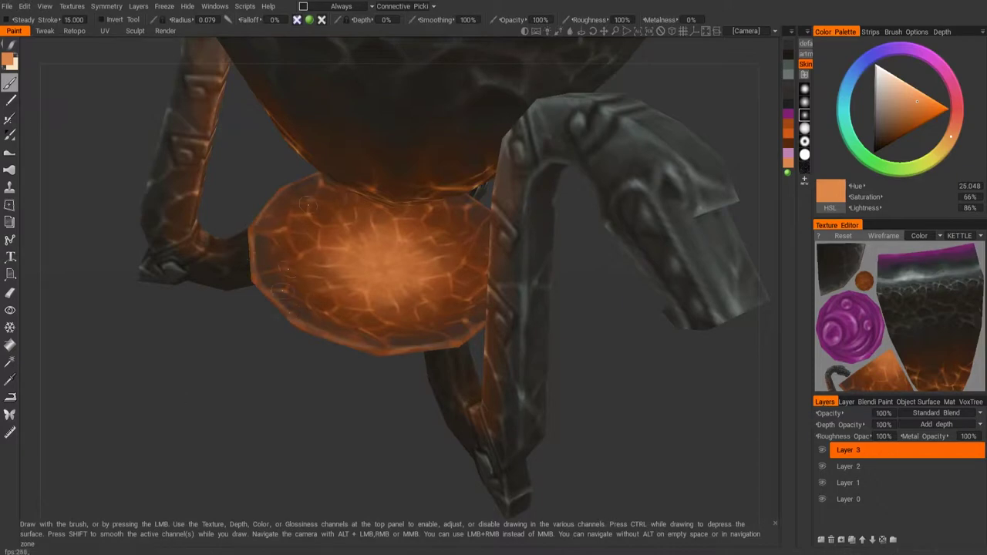
{"action": "mouse_move", "coordinate": [306, 204]}
{"action": "left_mouse_down", "text": "alt"}
{"action": "mouse_move", "coordinate": [68, 349]}
{"action": "mouse_move", "coordinate": [419, 269]}
{"action": "mouse_move", "coordinate": [270, 213]}
{"action": "mouse_move", "coordinate": [273, 357]}
{"action": "mouse_move", "coordinate": [398, 342]}
{"action": "mouse_move", "coordinate": [178, 256]}
{"action": "mouse_move", "coordinate": [327, 129]}
{"action": "mouse_move", "coordinate": [545, 265]}
{"action": "mouse_move", "coordinate": [532, 257]}
{"action": "mouse_move", "coordinate": [706, 142]}
{"action": "left_mouse_up", "text": "alt"}
Zoom in on the bowl's rim, look down into the purple liquid and enlarge the brush.
{"action": "mouse_move", "coordinate": [540, 263]}
{"action": "left_mouse_down", "text": "alt"}
{"action": "mouse_move", "coordinate": [586, 231]}
{"action": "mouse_move", "coordinate": [560, 324]}
{"action": "mouse_move", "coordinate": [463, 312]}
{"action": "mouse_move", "coordinate": [339, 252]}
{"action": "left_mouse_up", "text": "alt"}
{"action": "left_click_drag", "start_coordinate": [234, 267], "coordinate": [366, 297], "text": "alt"}
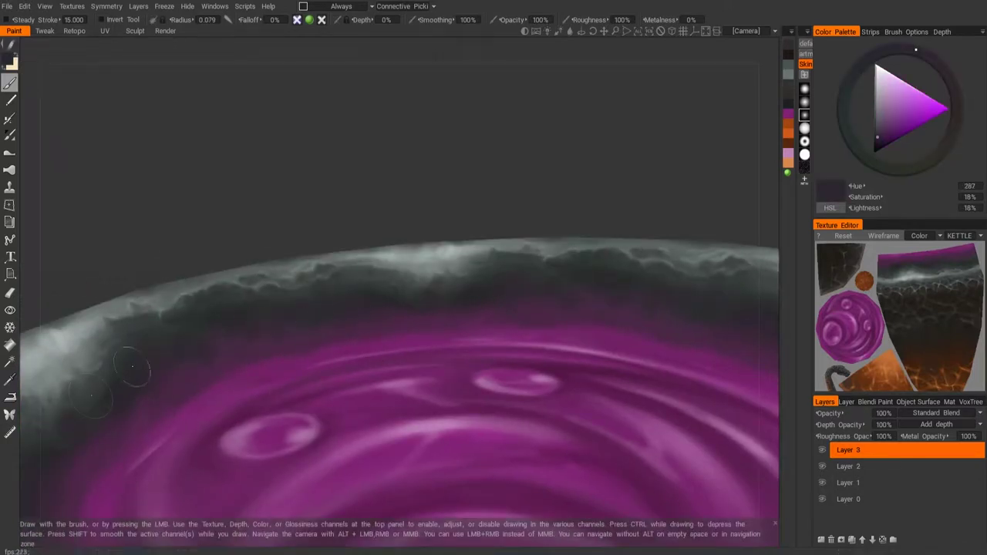
{"action": "left_click_drag", "start_coordinate": [133, 370], "coordinate": [232, 333], "text": "alt"}
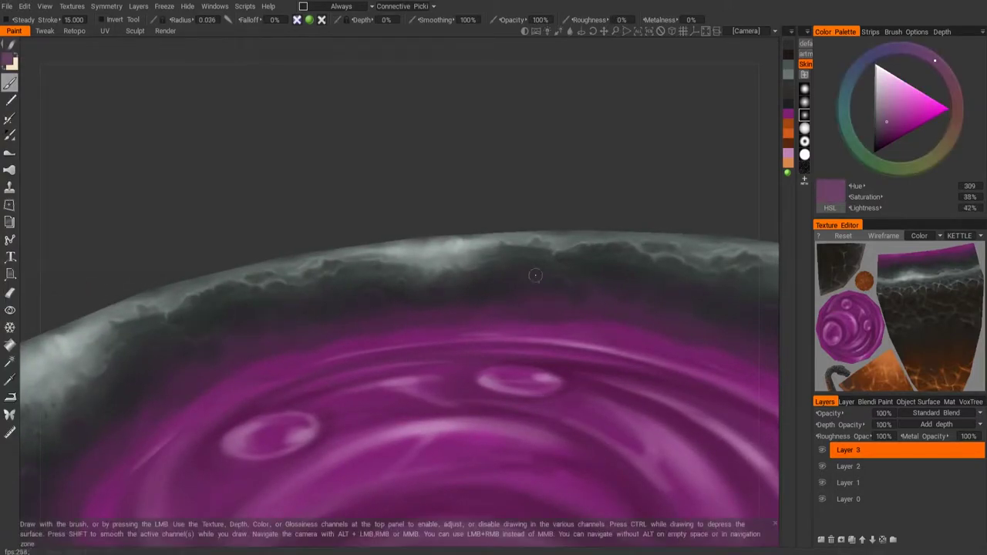
{"action": "right_click_drag", "start_coordinate": [220, 337], "coordinate": [256, 184], "text": "alt"}
{"action": "left_click_drag", "start_coordinate": [256, 183], "coordinate": [588, 241], "text": "alt"}
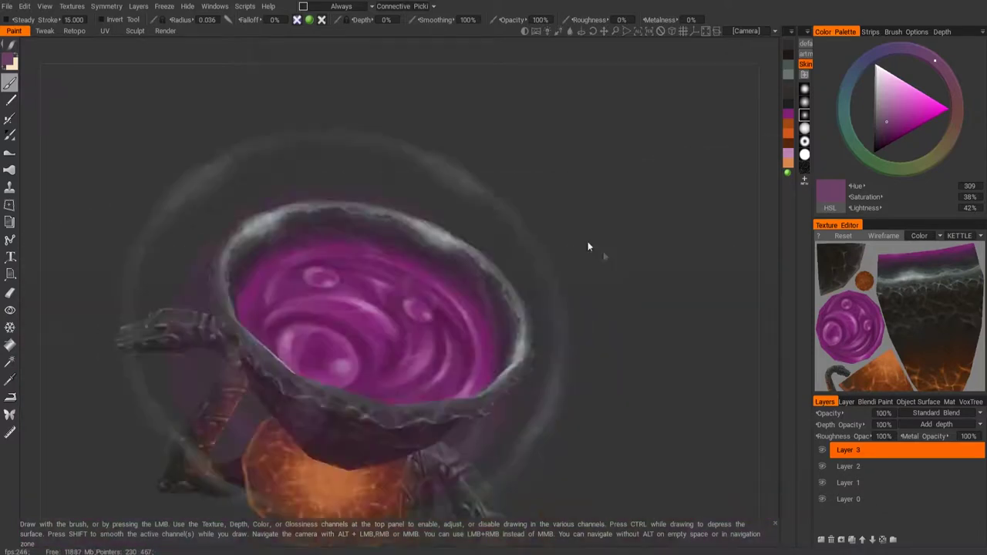
{"action": "right_click_drag", "start_coordinate": [588, 241], "coordinate": [362, 246], "text": "alt"}
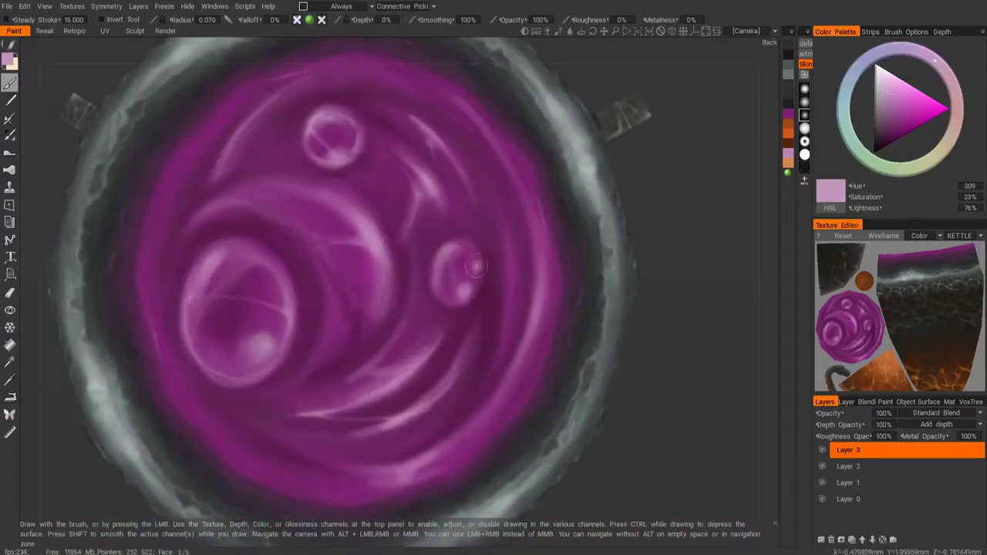
{"action": "key", "text": "v"}
{"action": "scroll", "coordinate": [463, 223], "scroll_direction": "down", "scroll_amount": 2}
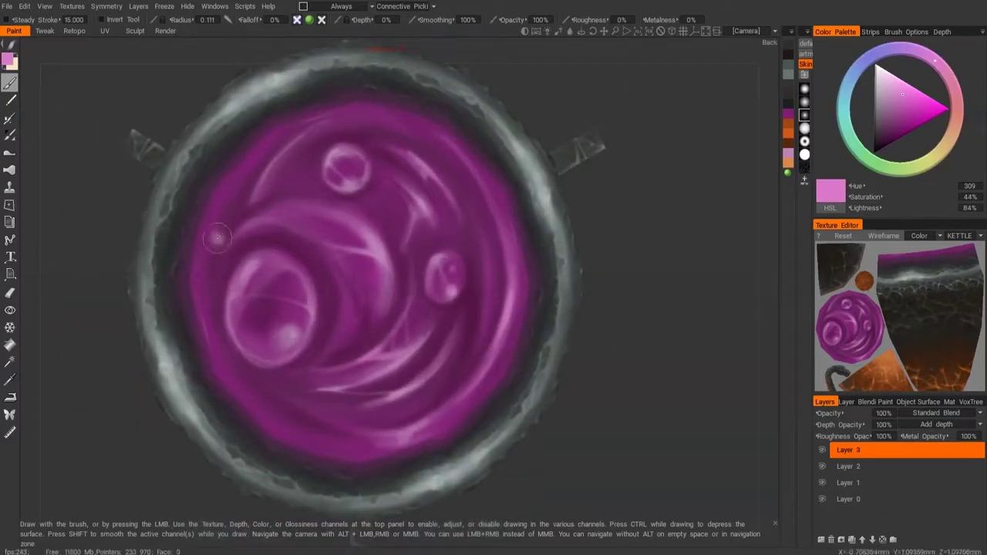
Alternate sampling dark magenta and light pink from the liquid for swirls and bubble highlights.
{"action": "key", "text": "v"}
{"action": "left_click_drag", "start_coordinate": [361, 246], "coordinate": [579, 326], "text": "alt"}
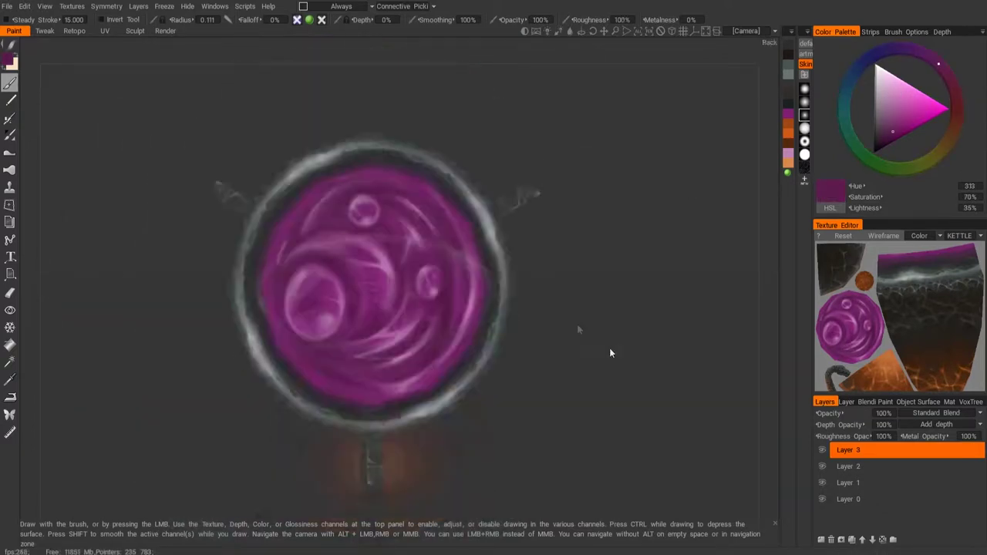
{"action": "right_click_drag", "start_coordinate": [579, 326], "coordinate": [300, 388], "text": "alt"}
{"action": "key", "text": "v"}
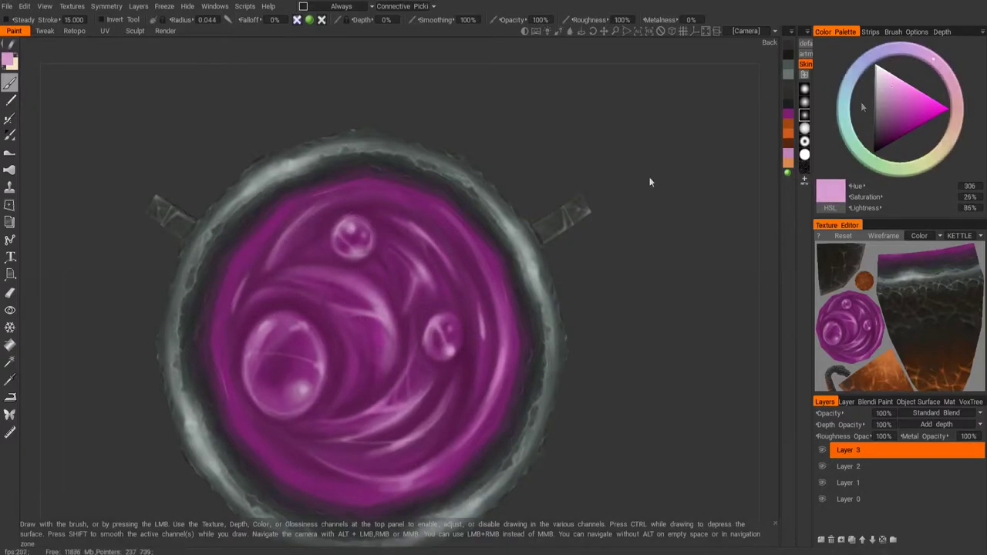
{"action": "left_click_drag", "start_coordinate": [650, 182], "coordinate": [208, 115], "text": "alt"}
{"action": "key", "text": "v"}
{"action": "scroll", "coordinate": [293, 185], "scroll_direction": "down", "scroll_amount": 2}
{"action": "key", "text": "v"}
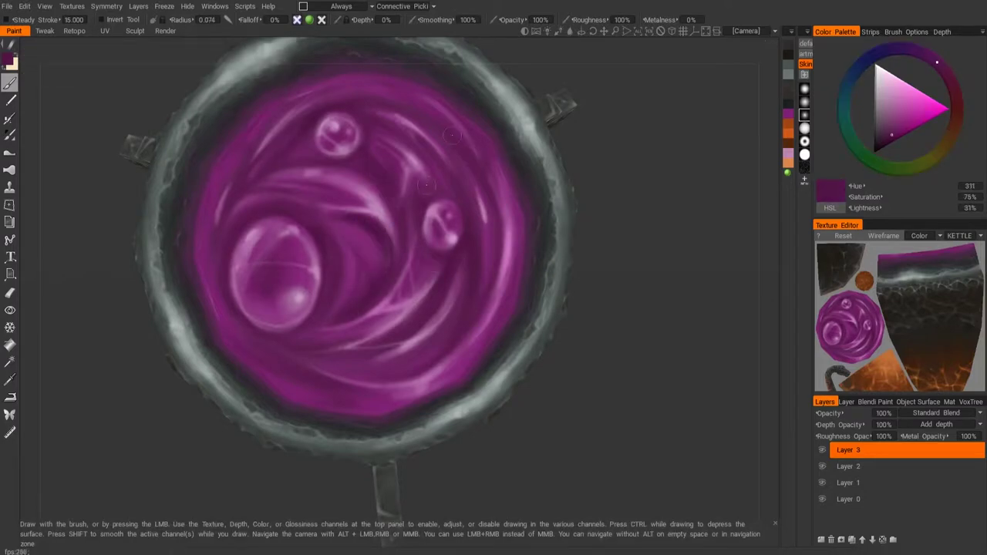
{"action": "key", "text": "v"}
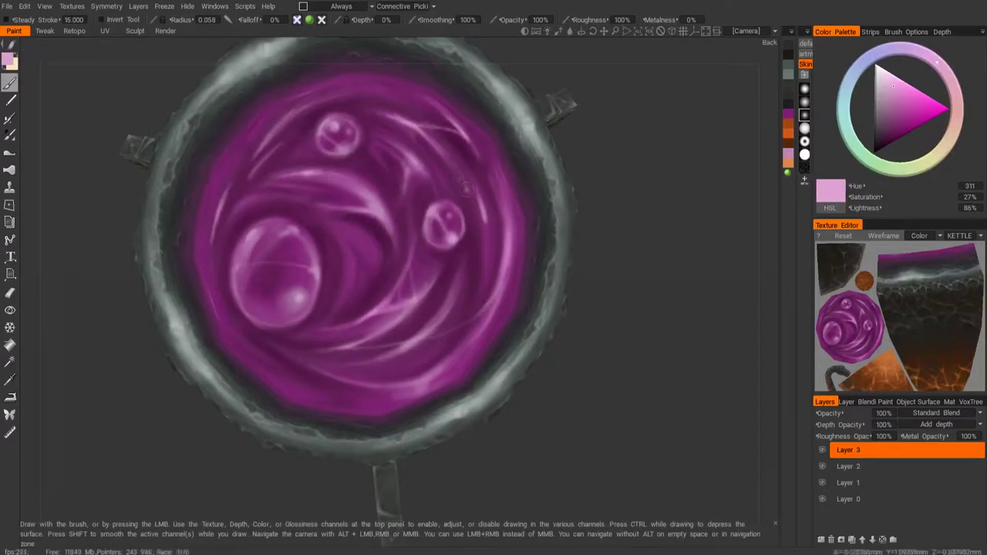
{"action": "left_click_drag", "start_coordinate": [308, 231], "coordinate": [514, 213], "text": "alt"}
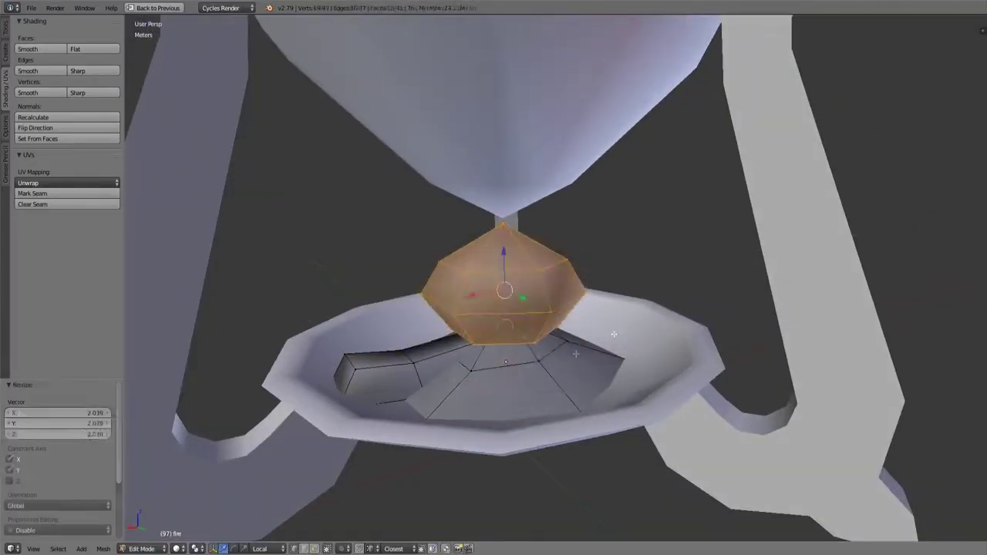
Deselect the scaled top of the fire mesh and orbit around the stand to see the column.
{"action": "key", "text": "a"}
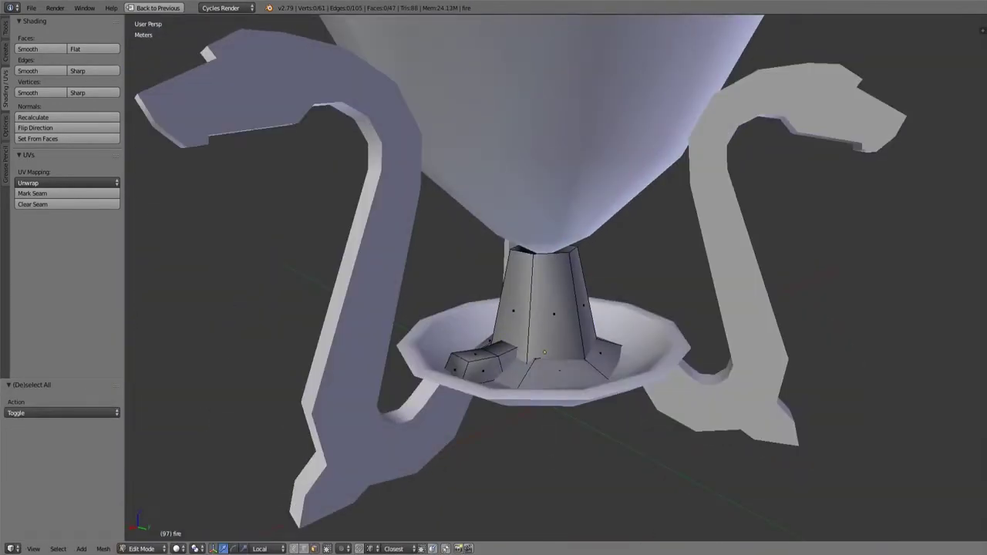
{"action": "middle_click_drag", "start_coordinate": [539, 470], "coordinate": [497, 475]}
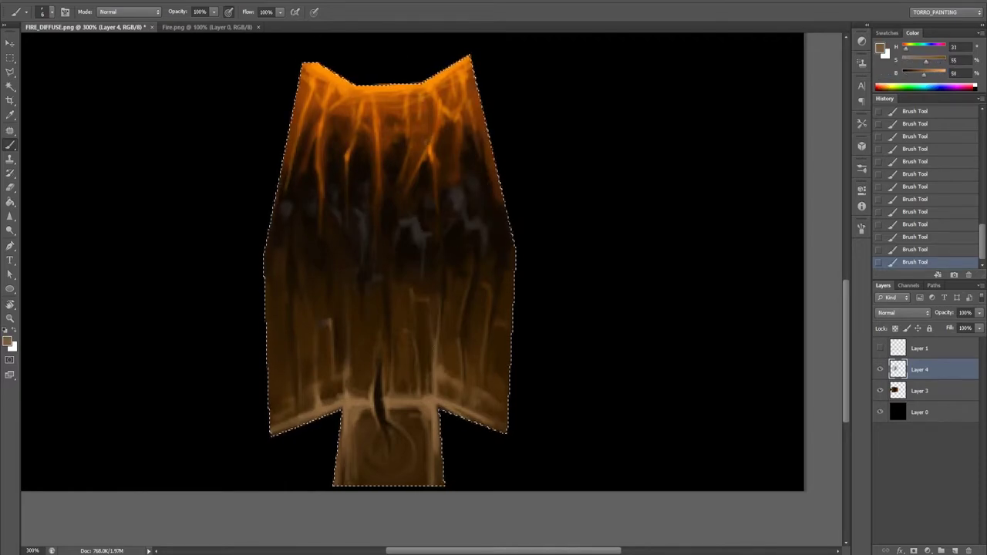
Clear the selection, rotate the canvas about 90 degrees and fill the hexagon dark brown.
{"action": "key", "text": "ctrl+d"}
{"action": "key", "text": "r"}
{"action": "mouse_move", "coordinate": [347, 403]}
{"action": "left_mouse_down"}
{"action": "mouse_move", "coordinate": [370, 397]}
{"action": "mouse_move", "coordinate": [272, 195]}
{"action": "left_mouse_up"}
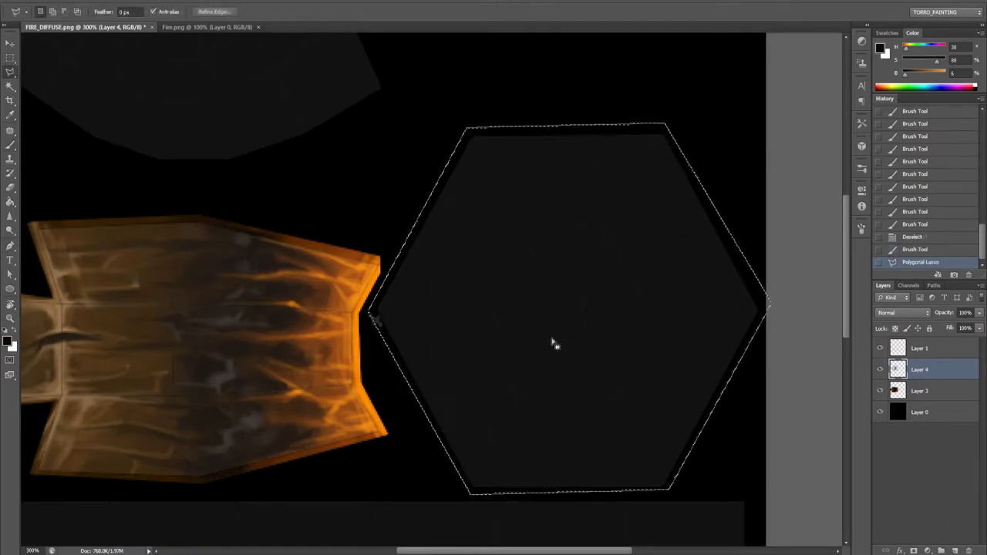
{"action": "mouse_move", "coordinate": [553, 344]}
{"action": "left_mouse_down"}
{"action": "mouse_move", "coordinate": [622, 337]}
{"action": "mouse_move", "coordinate": [432, 378]}
{"action": "left_mouse_up"}
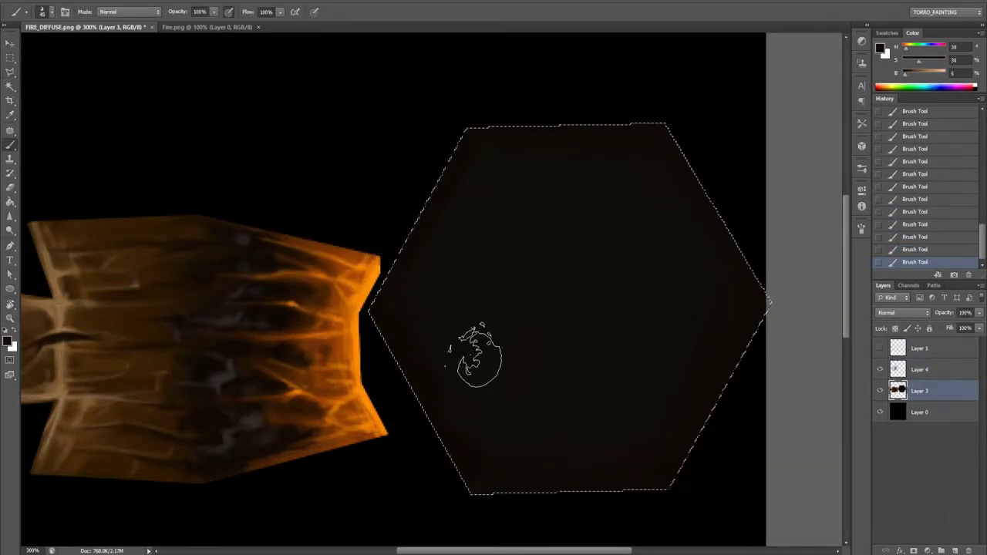
Paint orange patches across the hexagon's centre and left, and add a new layer above Layer 3.
{"action": "left_click_drag", "start_coordinate": [471, 271], "coordinate": [518, 279]}
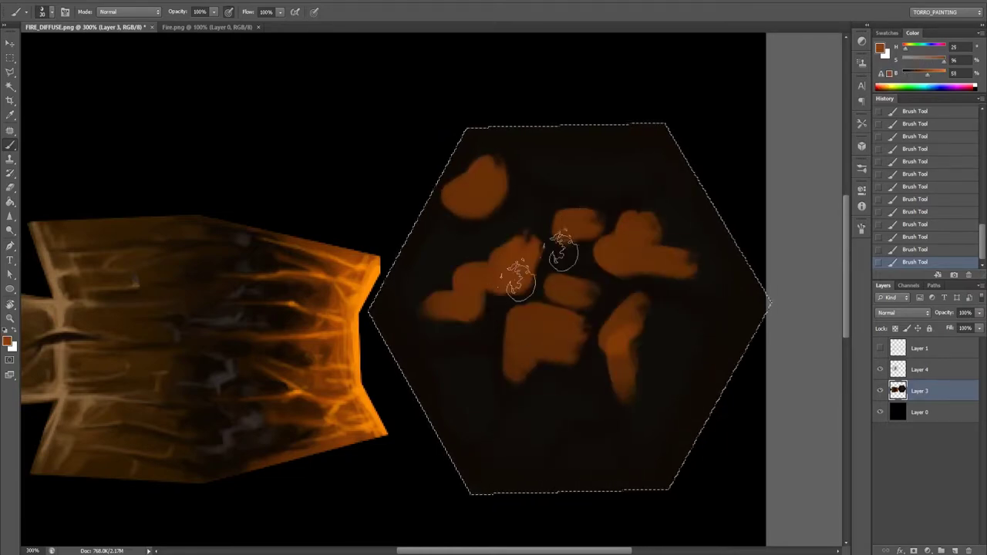
{"action": "mouse_move", "coordinate": [525, 325]}
{"action": "left_mouse_down"}
{"action": "mouse_move", "coordinate": [475, 316]}
{"action": "mouse_move", "coordinate": [635, 348]}
{"action": "mouse_move", "coordinate": [440, 357]}
{"action": "mouse_move", "coordinate": [494, 388]}
{"action": "mouse_move", "coordinate": [440, 362]}
{"action": "left_mouse_up"}
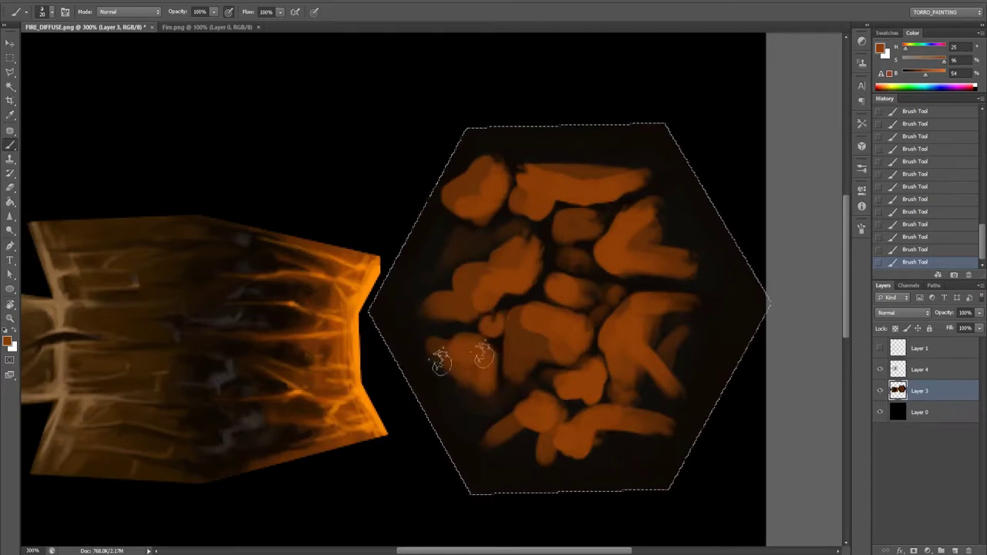
{"action": "left_click", "coordinate": [940, 550], "text": "ctrl"}
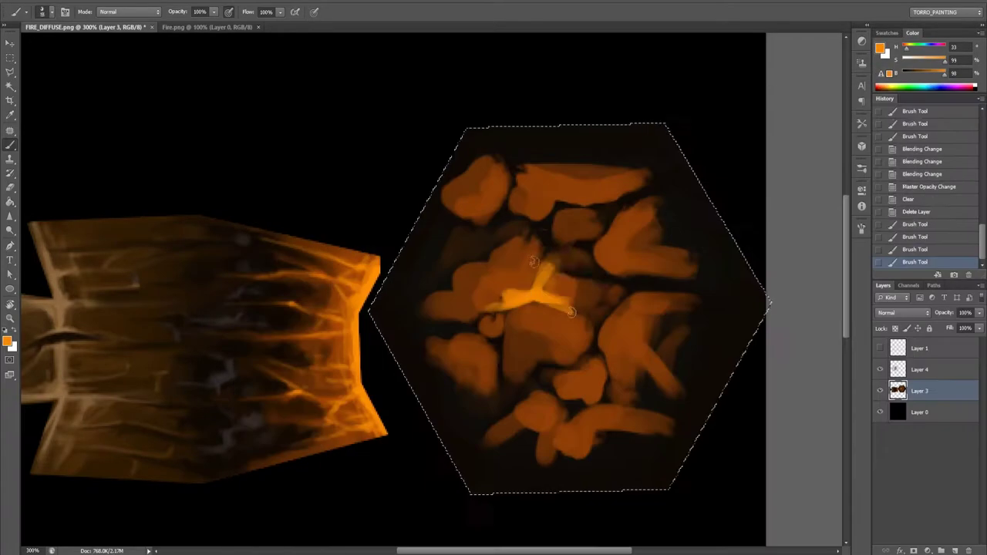
Paint bright orange vein cracks across the hexagon and shade its edges dark grey.
{"action": "left_click_drag", "start_coordinate": [571, 312], "coordinate": [586, 363]}
{"action": "left_click_drag", "start_coordinate": [440, 323], "coordinate": [663, 321]}
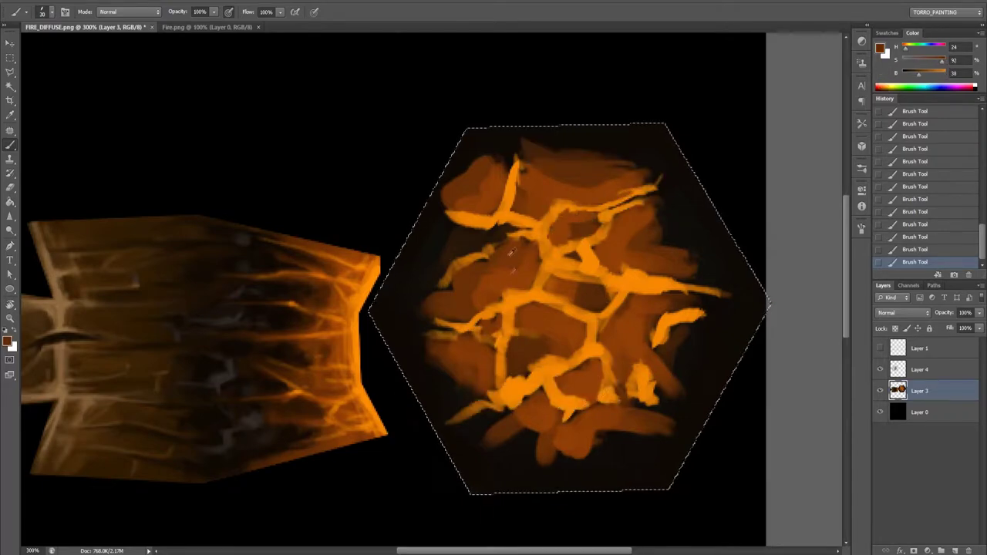
{"action": "left_click_drag", "start_coordinate": [420, 347], "coordinate": [478, 463]}
{"action": "left_click_drag", "start_coordinate": [724, 231], "coordinate": [678, 364]}
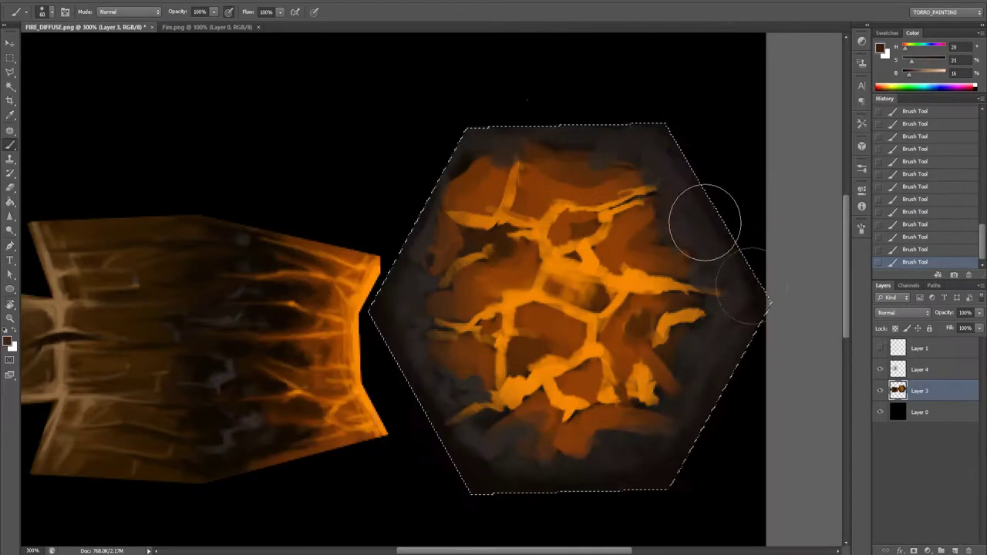
{"action": "left_click_drag", "start_coordinate": [705, 216], "coordinate": [657, 348]}
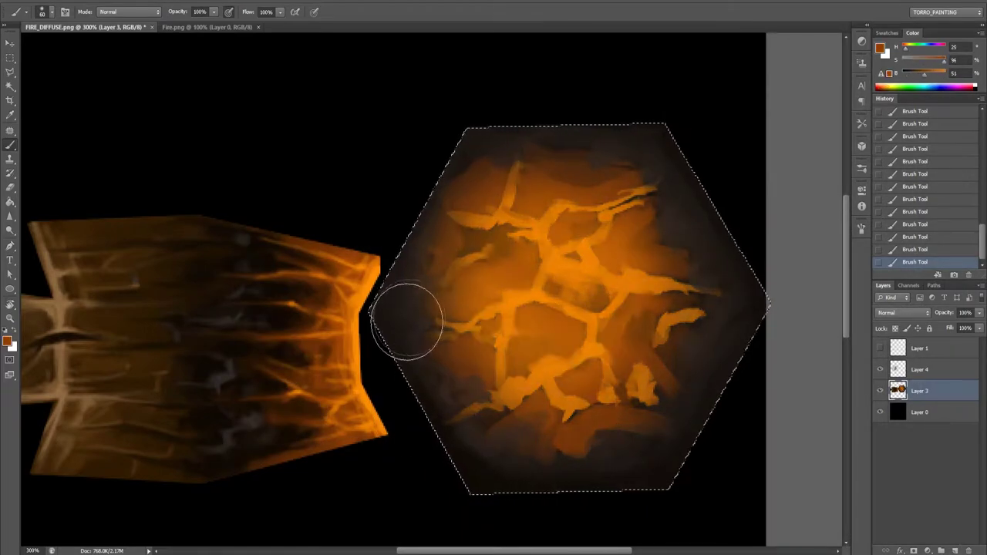
Pick an orange-red from the colour picker and add more orange strokes to the hexagon's right-centre.
{"action": "right_click_drag", "start_coordinate": [529, 438], "coordinate": [553, 447], "text": "alt+shift"}
{"action": "left_click_drag", "start_coordinate": [493, 232], "coordinate": [540, 285]}
{"action": "right_click_drag", "start_coordinate": [339, 343], "coordinate": [369, 342], "text": "alt+shift"}
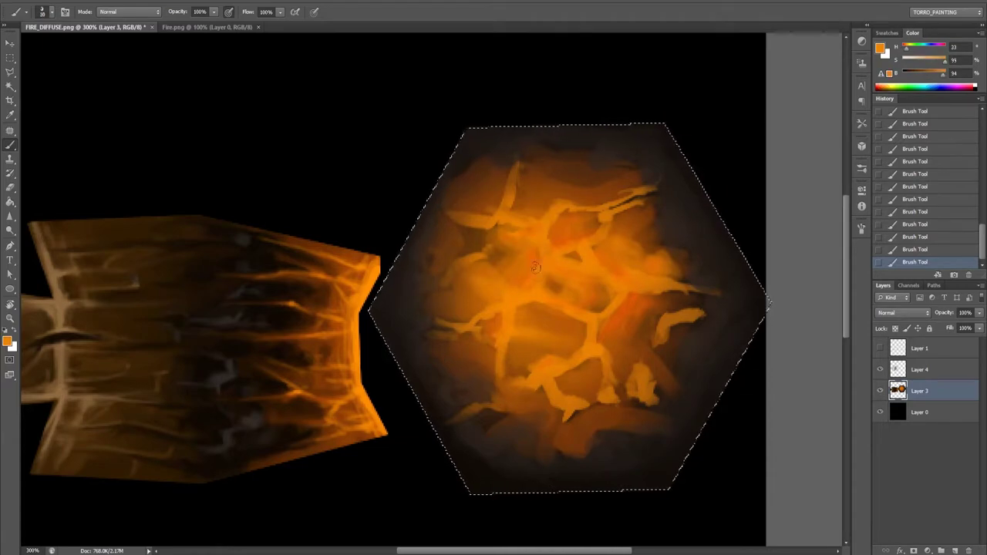
{"action": "left_click_drag", "start_coordinate": [535, 267], "coordinate": [640, 351]}
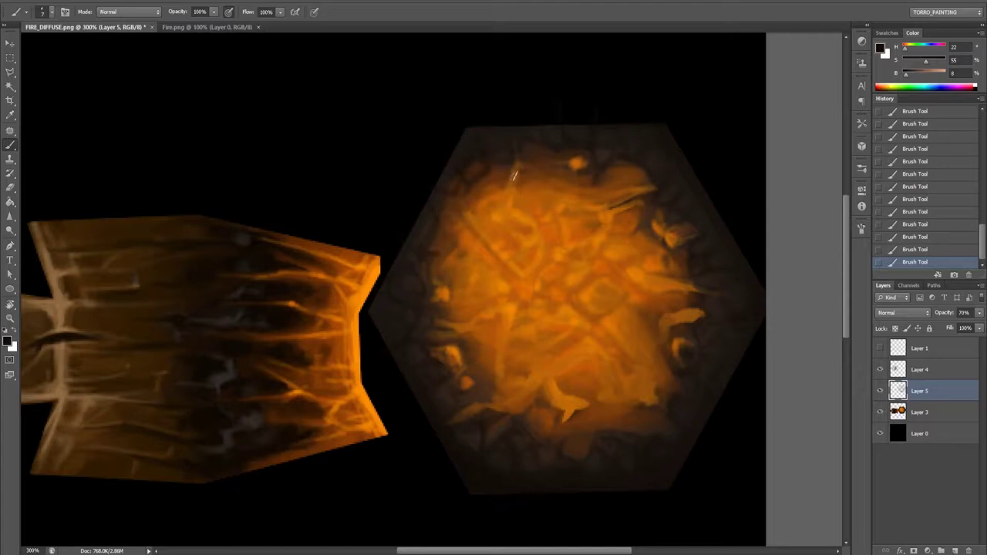
Dab light peach highlights into the hexagon's centre, checking the whole texture at different zooms.
{"action": "left_click_drag", "start_coordinate": [422, 229], "coordinate": [304, 162]}
{"action": "right_click_drag", "start_coordinate": [370, 331], "coordinate": [155, 208], "text": "alt+shift"}
{"action": "left_click_drag", "start_coordinate": [432, 251], "coordinate": [478, 215]}
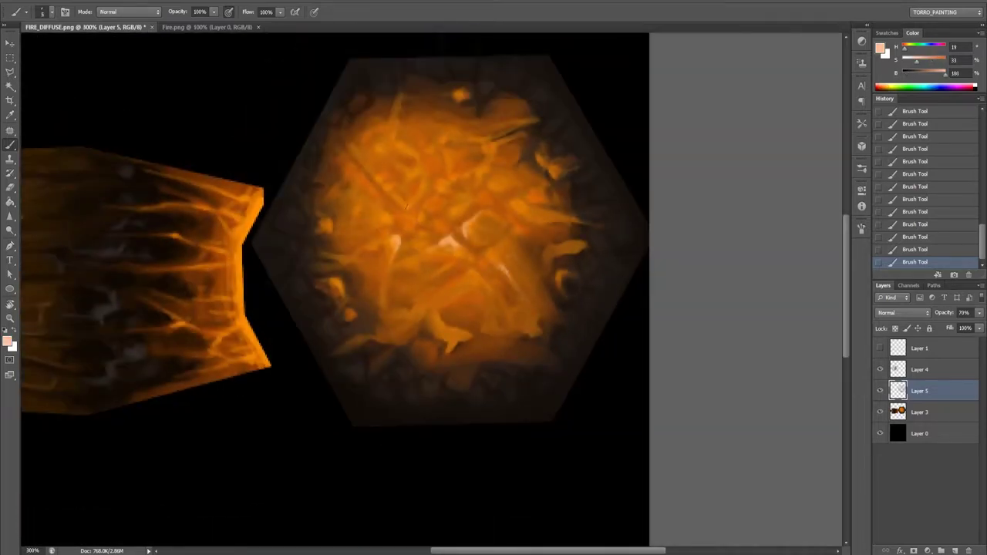
{"action": "key", "text": "ctrl+minus"}
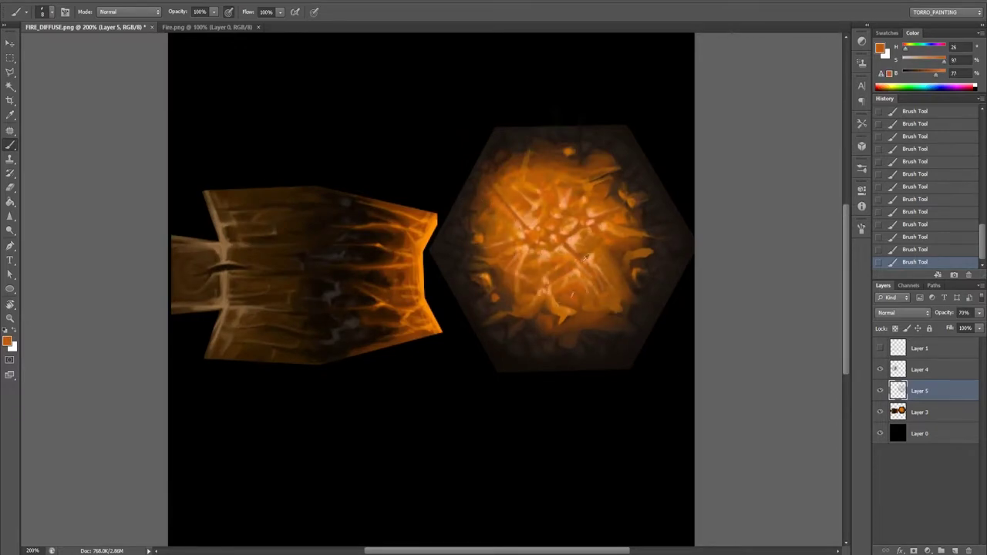
{"action": "key", "text": "ctrl+plus"}
{"action": "left_click_drag", "start_coordinate": [442, 274], "coordinate": [417, 327]}
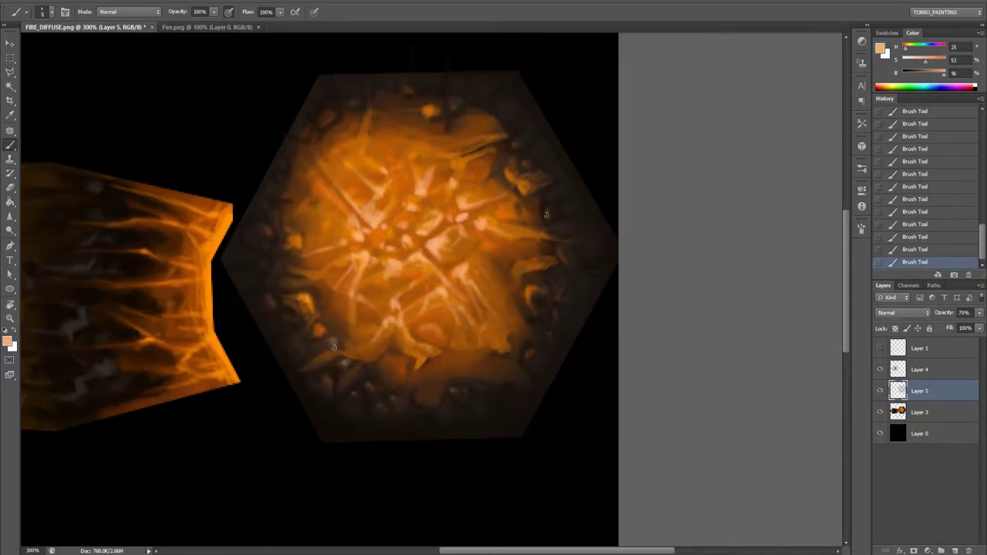
{"action": "key", "text": "ctrl+minus"}
{"action": "key", "text": "ctrl+minus"}
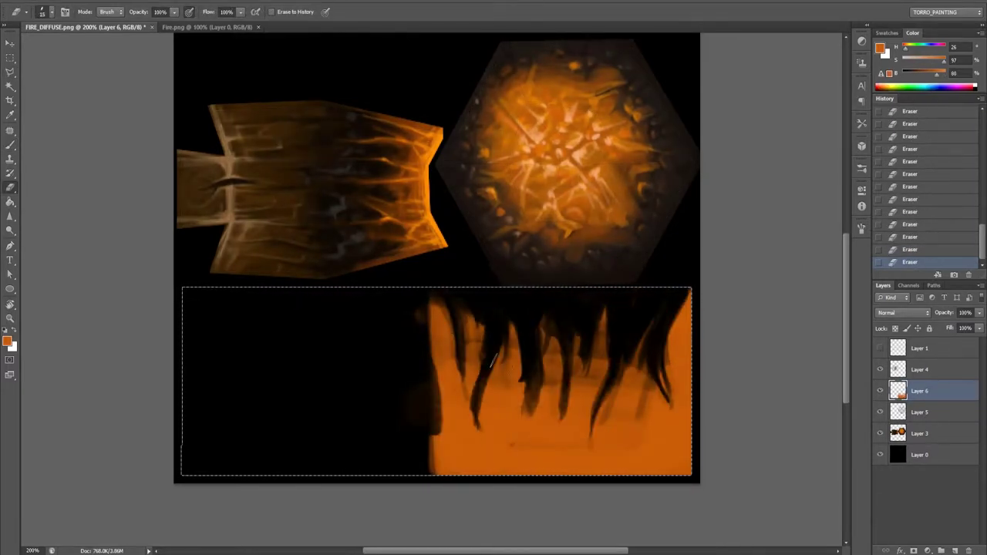
Switch from the Eraser back to the Brush to keep shaping the flame tongues.
{"action": "key", "text": "b"}
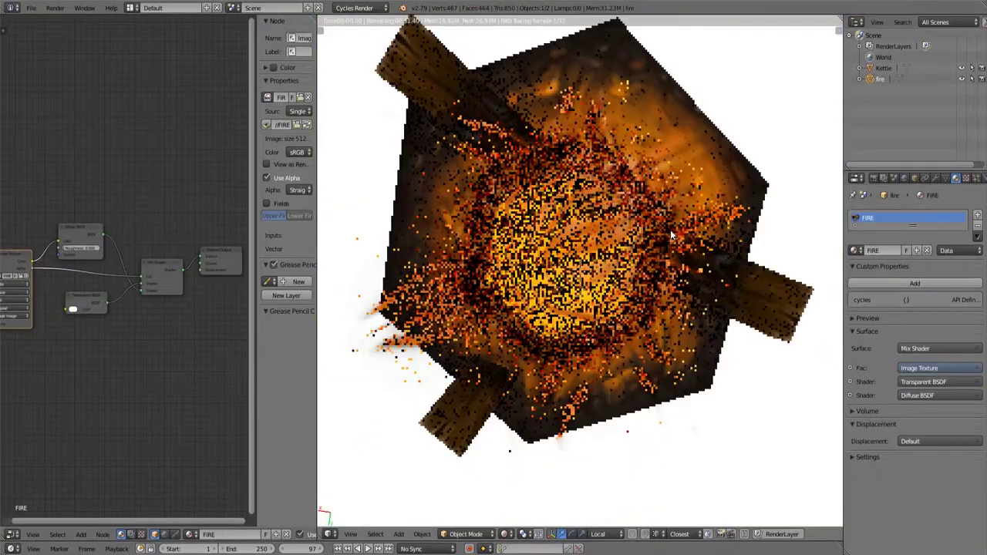
Orbit around the rendered fire texture, then enter Edit Mode and select a face on the mesh.
{"action": "mouse_move", "coordinate": [671, 235]}
{"action": "middle_mouse_down"}
{"action": "mouse_move", "coordinate": [564, 208]}
{"action": "mouse_move", "coordinate": [573, 463]}
{"action": "middle_mouse_up"}
{"action": "key", "text": "Tab"}
{"action": "key", "text": "shift+z"}
{"action": "right_click", "coordinate": [551, 264]}
{"action": "key", "text": "shift+z"}
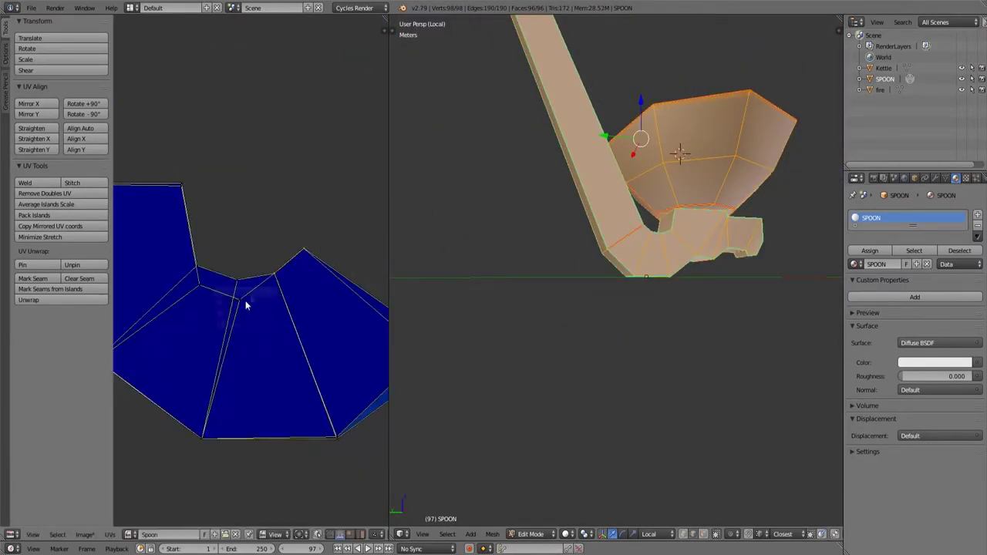
Select the spoon handle's UV island and hide the UV tools panel.
{"action": "scroll", "coordinate": [267, 378], "scroll_direction": "down", "scroll_amount": 5}
{"action": "key", "text": "l"}
{"action": "key", "text": "t"}
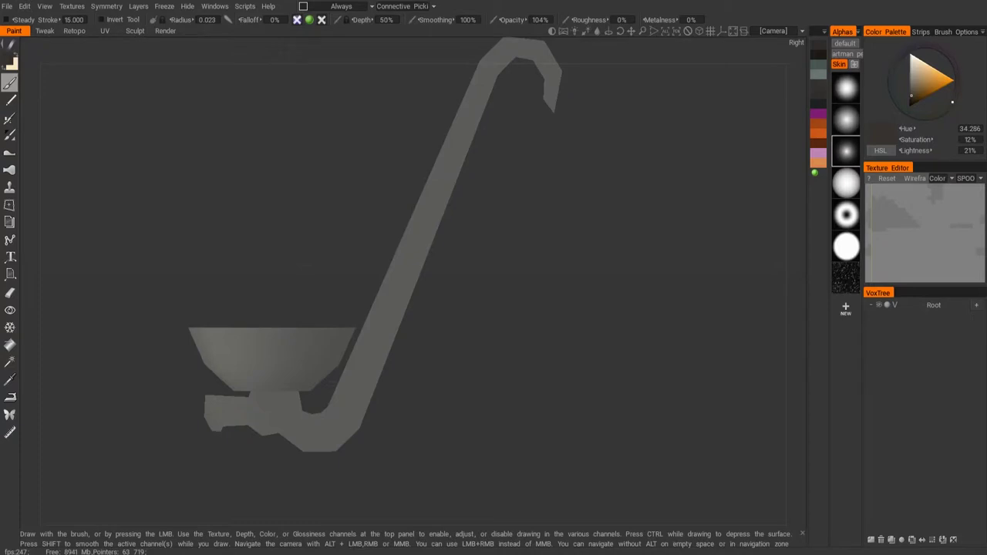
Orbit the imported ladle so it stands upright in the viewport.
{"action": "left_click_drag", "start_coordinate": [386, 308], "coordinate": [536, 352]}
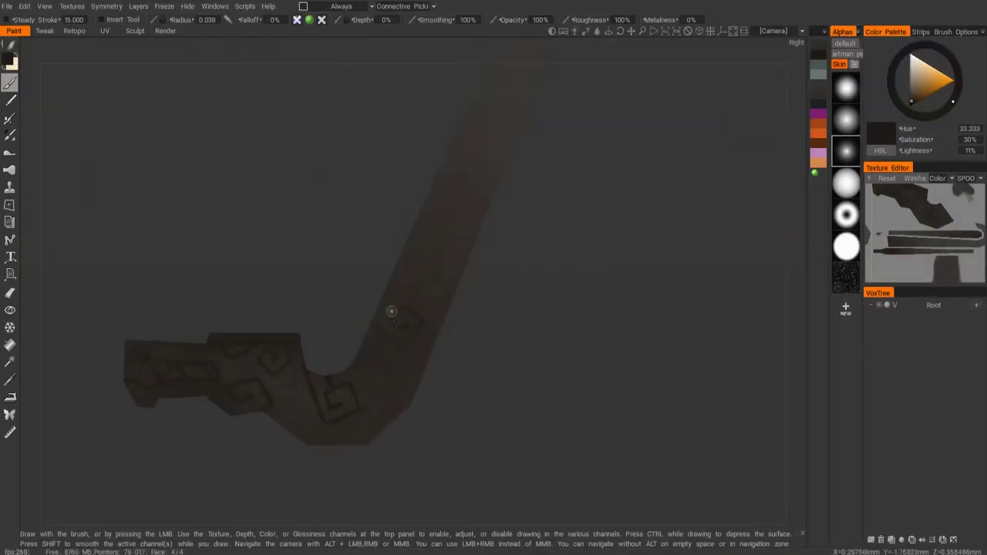
Mark a rectangular area of the painted handle trim to transform.
{"action": "left_click", "coordinate": [10, 205]}
{"action": "left_click_drag", "start_coordinate": [229, 322], "coordinate": [334, 402]}
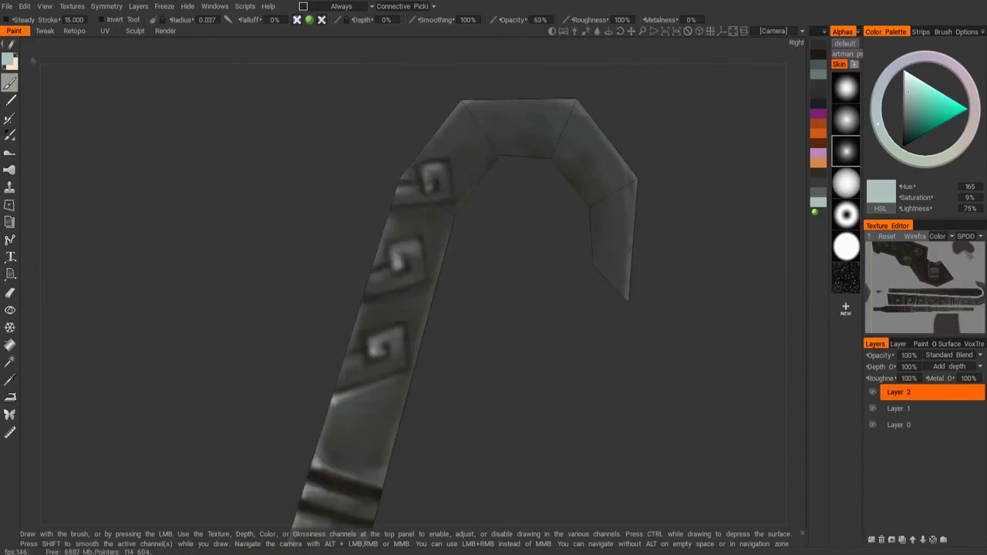
Orbit and zoom around the ladle's bent, hooked handle end to inspect it up close.
{"action": "mouse_move", "coordinate": [540, 362]}
{"action": "left_mouse_down"}
{"action": "mouse_move", "coordinate": [452, 302]}
{"action": "mouse_move", "coordinate": [432, 399]}
{"action": "mouse_move", "coordinate": [378, 241]}
{"action": "mouse_move", "coordinate": [587, 246]}
{"action": "mouse_move", "coordinate": [640, 286]}
{"action": "mouse_move", "coordinate": [615, 273]}
{"action": "mouse_move", "coordinate": [453, 283]}
{"action": "mouse_move", "coordinate": [458, 212]}
{"action": "mouse_move", "coordinate": [399, 242]}
{"action": "mouse_move", "coordinate": [400, 285]}
{"action": "mouse_move", "coordinate": [501, 317]}
{"action": "mouse_move", "coordinate": [426, 402]}
{"action": "mouse_move", "coordinate": [479, 302]}
{"action": "mouse_move", "coordinate": [669, 163]}
{"action": "mouse_move", "coordinate": [280, 265]}
{"action": "left_mouse_up"}
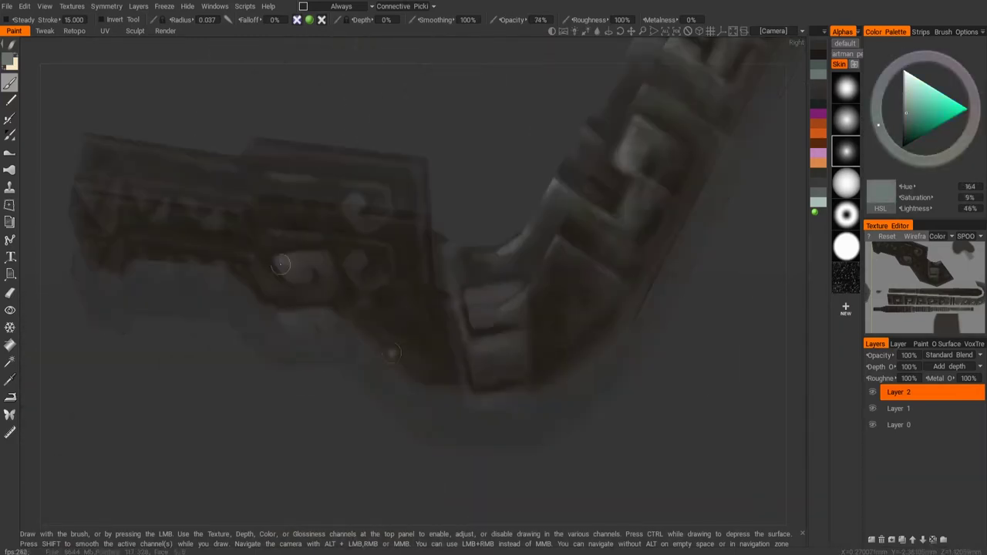
{"action": "left_click_drag", "start_coordinate": [355, 200], "coordinate": [372, 192], "text": "alt"}
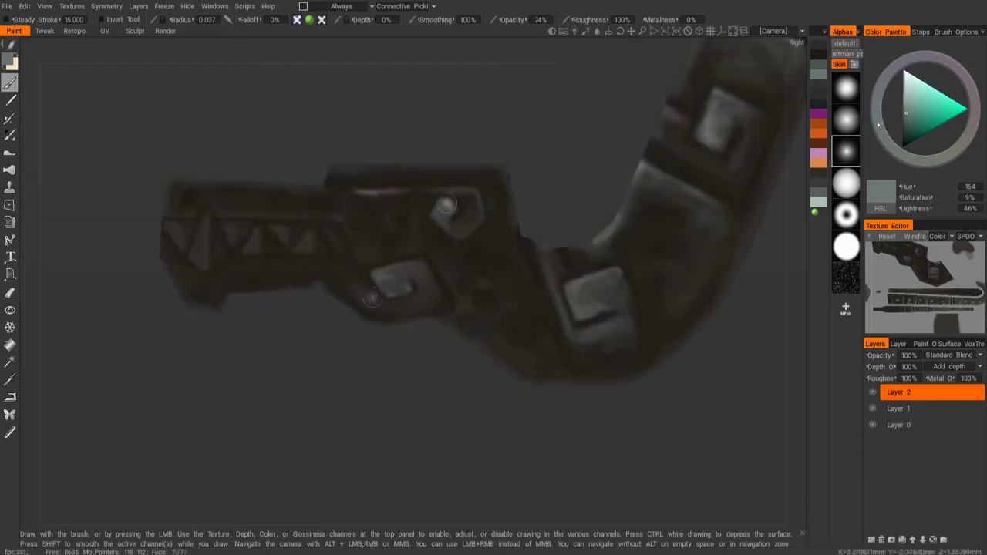
{"action": "mouse_move", "coordinate": [301, 187]}
{"action": "left_mouse_down", "text": "alt"}
{"action": "mouse_move", "coordinate": [496, 337]}
{"action": "mouse_move", "coordinate": [428, 452]}
{"action": "mouse_move", "coordinate": [400, 400]}
{"action": "mouse_move", "coordinate": [405, 319]}
{"action": "mouse_move", "coordinate": [475, 260]}
{"action": "mouse_move", "coordinate": [326, 445]}
{"action": "mouse_move", "coordinate": [379, 403]}
{"action": "mouse_move", "coordinate": [432, 332]}
{"action": "mouse_move", "coordinate": [360, 245]}
{"action": "mouse_move", "coordinate": [331, 348]}
{"action": "mouse_move", "coordinate": [390, 291]}
{"action": "left_mouse_up", "text": "alt"}
{"action": "left_click_drag", "start_coordinate": [461, 205], "coordinate": [291, 309], "text": "alt"}
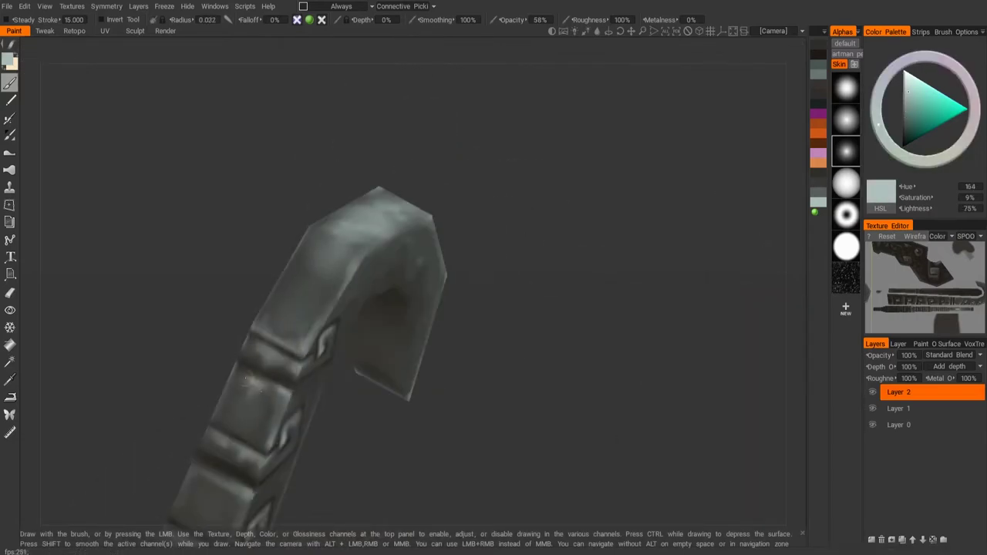
{"action": "mouse_move", "coordinate": [247, 381]}
{"action": "left_mouse_down", "text": "alt"}
{"action": "mouse_move", "coordinate": [522, 429]}
{"action": "mouse_move", "coordinate": [504, 360]}
{"action": "mouse_move", "coordinate": [554, 205]}
{"action": "left_mouse_up", "text": "alt"}
{"action": "left_click_drag", "start_coordinate": [430, 333], "coordinate": [374, 367], "text": "alt"}
{"action": "mouse_move", "coordinate": [409, 415]}
{"action": "left_mouse_down", "text": "alt"}
{"action": "mouse_move", "coordinate": [453, 419]}
{"action": "mouse_move", "coordinate": [520, 376]}
{"action": "mouse_move", "coordinate": [612, 390]}
{"action": "mouse_move", "coordinate": [802, 91]}
{"action": "mouse_move", "coordinate": [549, 253]}
{"action": "left_mouse_up", "text": "alt"}
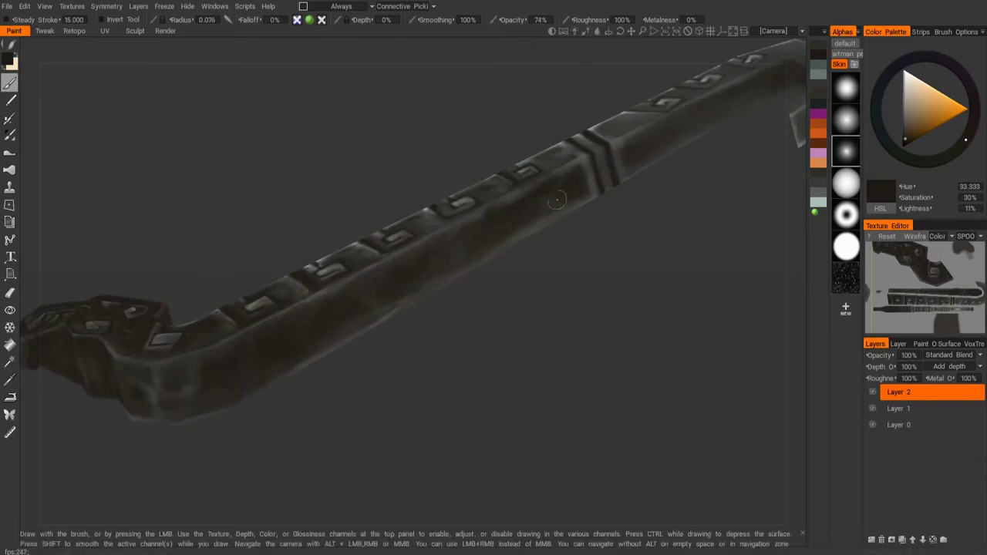
Orbit the view through several close-up angles of the bent handle section.
{"action": "mouse_move", "coordinate": [264, 337]}
{"action": "left_mouse_down", "text": "alt"}
{"action": "mouse_move", "coordinate": [571, 386]}
{"action": "mouse_move", "coordinate": [434, 358]}
{"action": "mouse_move", "coordinate": [443, 401]}
{"action": "mouse_move", "coordinate": [422, 325]}
{"action": "mouse_move", "coordinate": [418, 354]}
{"action": "mouse_move", "coordinate": [446, 330]}
{"action": "mouse_move", "coordinate": [529, 357]}
{"action": "mouse_move", "coordinate": [444, 353]}
{"action": "mouse_move", "coordinate": [43, 50]}
{"action": "mouse_move", "coordinate": [402, 259]}
{"action": "mouse_move", "coordinate": [389, 327]}
{"action": "mouse_move", "coordinate": [431, 300]}
{"action": "mouse_move", "coordinate": [568, 315]}
{"action": "mouse_move", "coordinate": [473, 272]}
{"action": "mouse_move", "coordinate": [455, 94]}
{"action": "mouse_move", "coordinate": [417, 255]}
{"action": "mouse_move", "coordinate": [800, 160]}
{"action": "left_mouse_up", "text": "alt"}
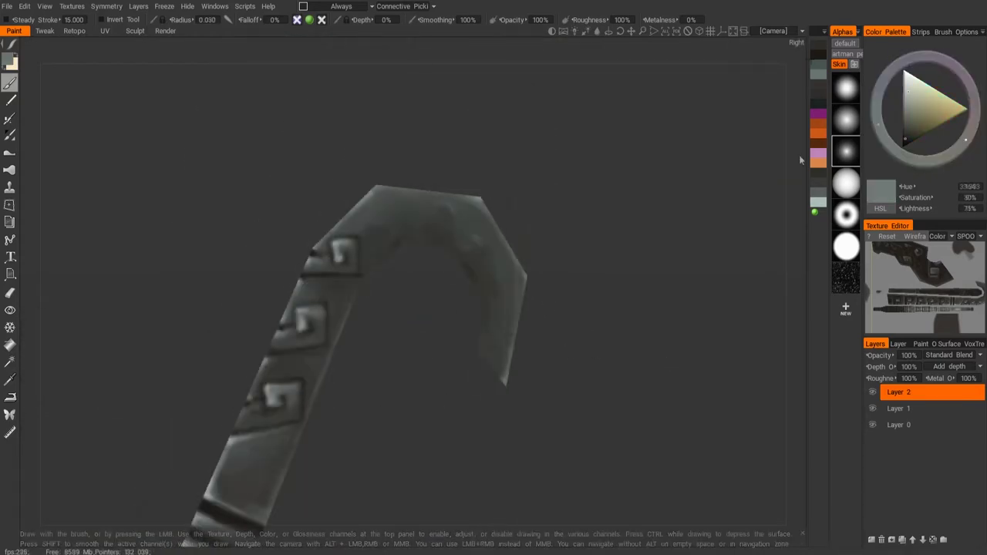
{"action": "left_click_drag", "start_coordinate": [285, 443], "coordinate": [378, 319], "text": "alt"}
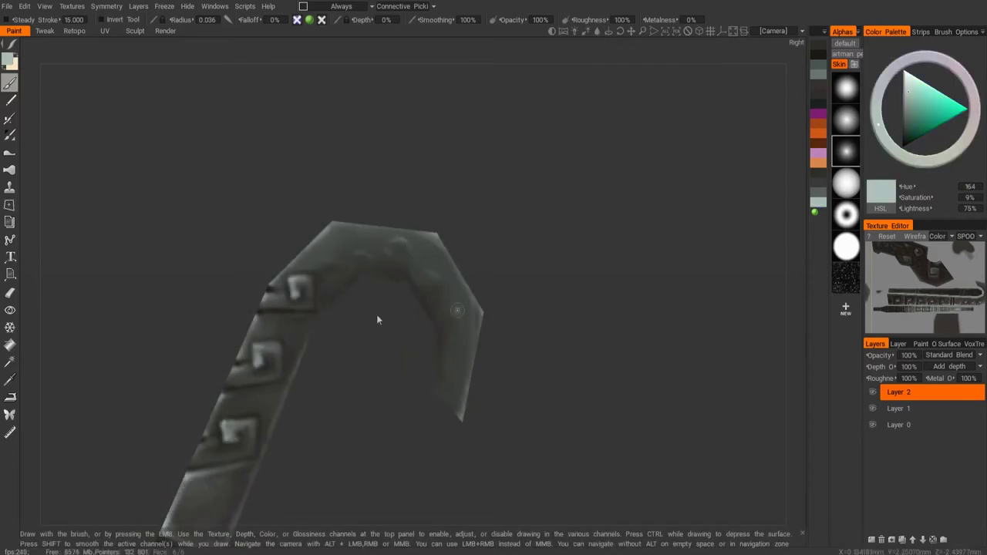
{"action": "mouse_move", "coordinate": [447, 232]}
{"action": "left_mouse_down", "text": "alt"}
{"action": "mouse_move", "coordinate": [493, 382]}
{"action": "mouse_move", "coordinate": [494, 370]}
{"action": "mouse_move", "coordinate": [265, 237]}
{"action": "left_mouse_up", "text": "alt"}
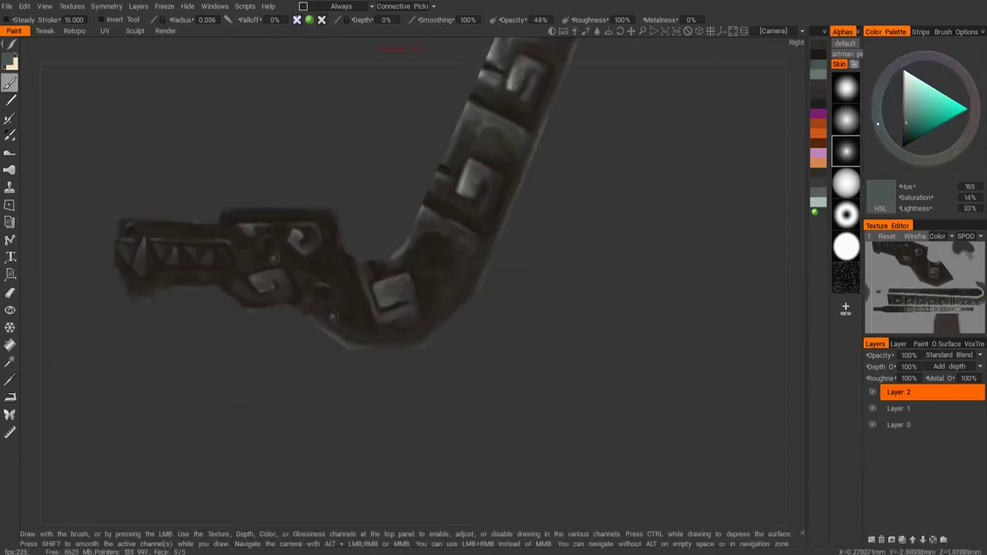
{"action": "mouse_move", "coordinate": [332, 317]}
{"action": "left_mouse_down", "text": "alt"}
{"action": "mouse_move", "coordinate": [220, 447]}
{"action": "mouse_move", "coordinate": [347, 414]}
{"action": "mouse_move", "coordinate": [432, 293]}
{"action": "mouse_move", "coordinate": [241, 423]}
{"action": "mouse_move", "coordinate": [224, 385]}
{"action": "left_mouse_up", "text": "alt"}
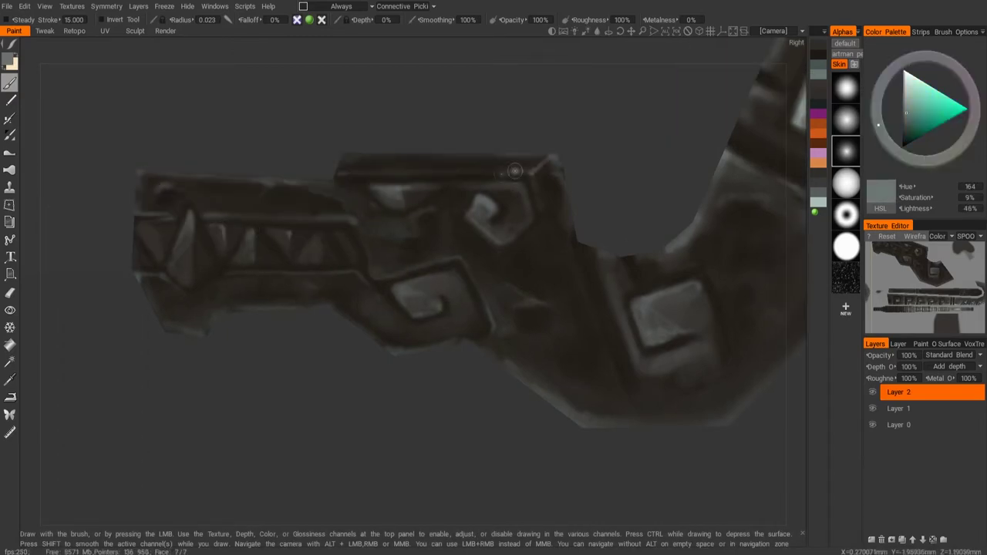
{"action": "mouse_move", "coordinate": [515, 171]}
{"action": "left_mouse_down", "text": "alt"}
{"action": "mouse_move", "coordinate": [225, 419]}
{"action": "mouse_move", "coordinate": [308, 347]}
{"action": "left_mouse_up", "text": "alt"}
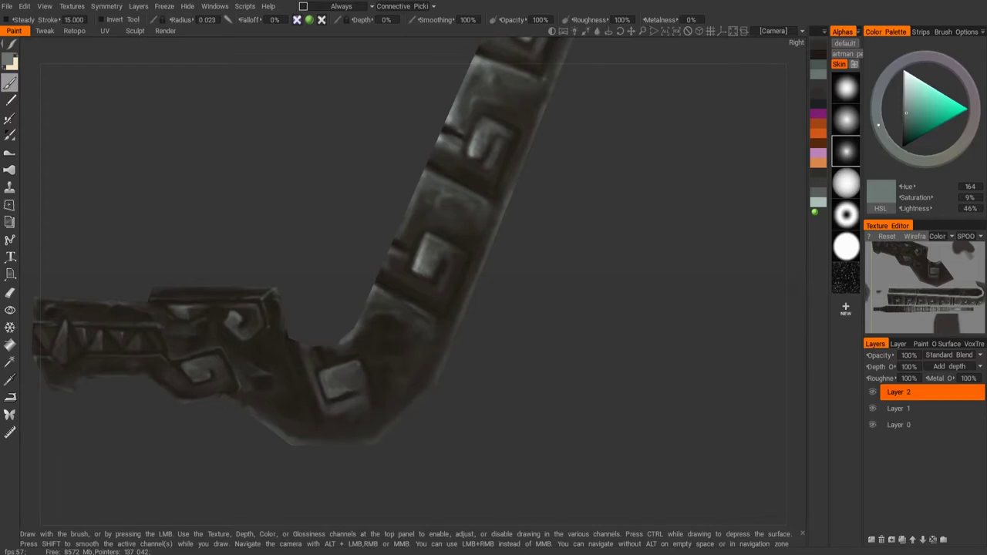
{"action": "left_click_drag", "start_coordinate": [329, 290], "coordinate": [463, 216], "text": "alt"}
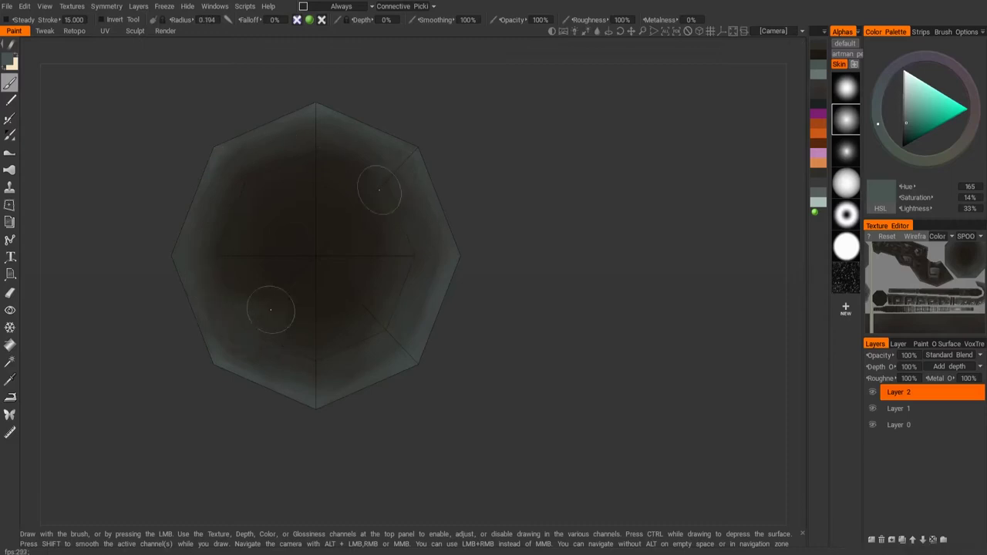
Orbit and zoom around the ladle bowl from below to reveal its rim and interior.
{"action": "middle_click_drag", "start_coordinate": [422, 316], "coordinate": [518, 337]}
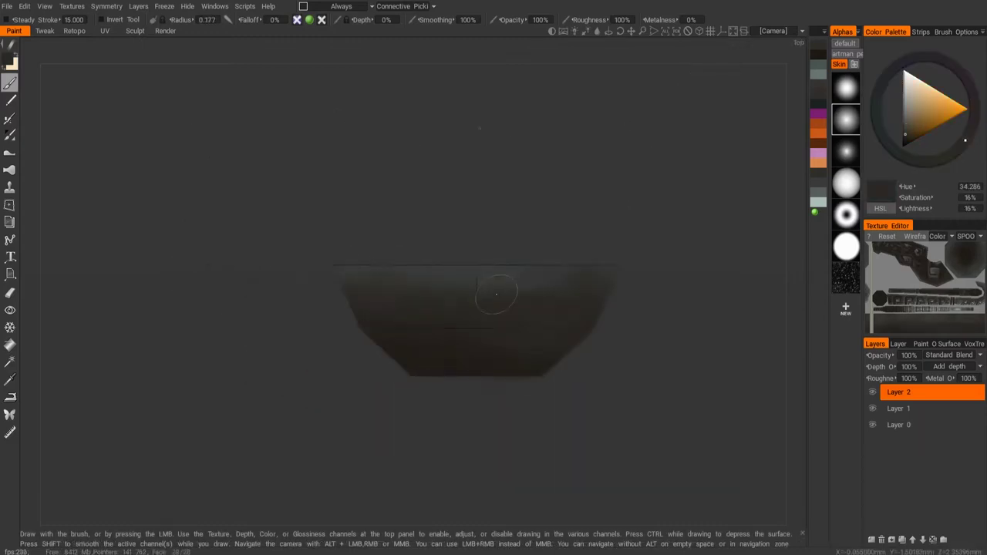
{"action": "mouse_move", "coordinate": [621, 243]}
{"action": "left_mouse_down"}
{"action": "mouse_move", "coordinate": [519, 264]}
{"action": "mouse_move", "coordinate": [493, 300]}
{"action": "mouse_move", "coordinate": [197, 389]}
{"action": "left_mouse_up"}
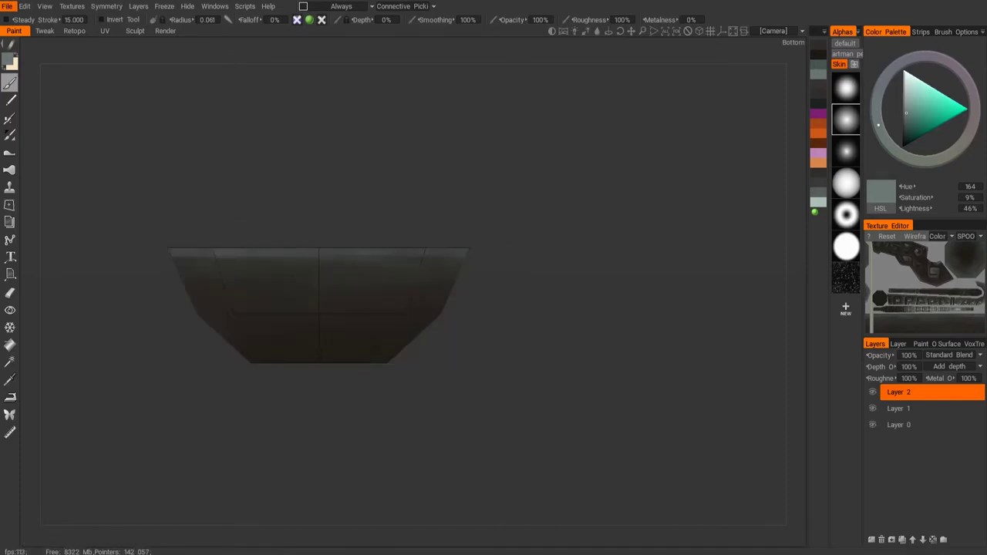
{"action": "mouse_move", "coordinate": [197, 390]}
{"action": "left_mouse_down"}
{"action": "mouse_move", "coordinate": [569, 330]}
{"action": "mouse_move", "coordinate": [532, 300]}
{"action": "left_mouse_up"}
{"action": "left_click_drag", "start_coordinate": [347, 248], "coordinate": [528, 249]}
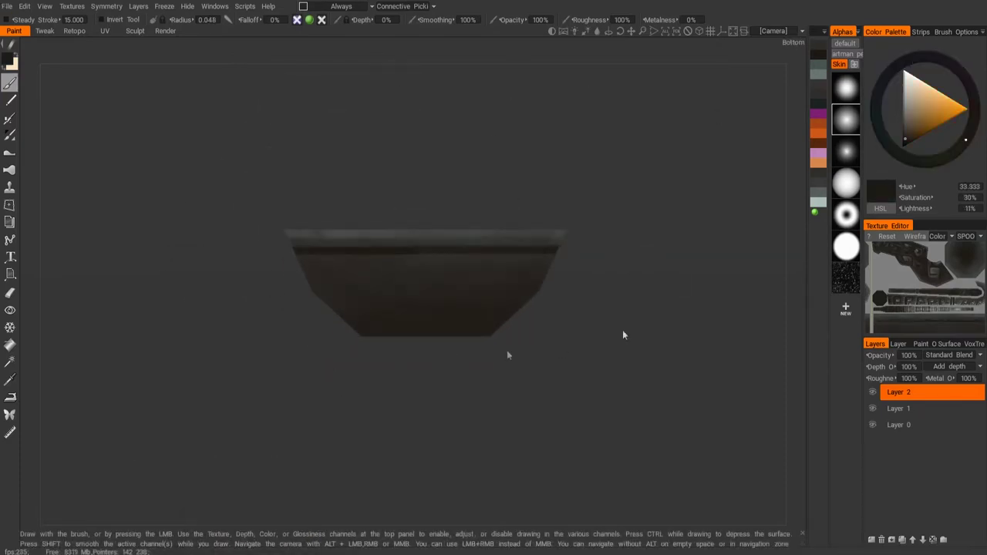
{"action": "scroll", "coordinate": [314, 223], "scroll_direction": "up", "scroll_amount": 2}
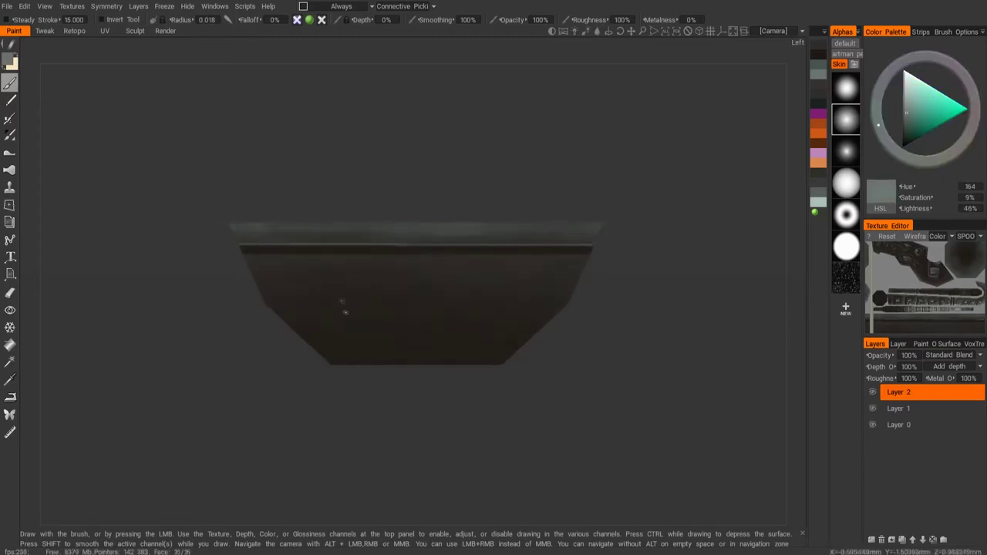
{"action": "scroll", "coordinate": [439, 249], "scroll_direction": "up", "scroll_amount": 2}
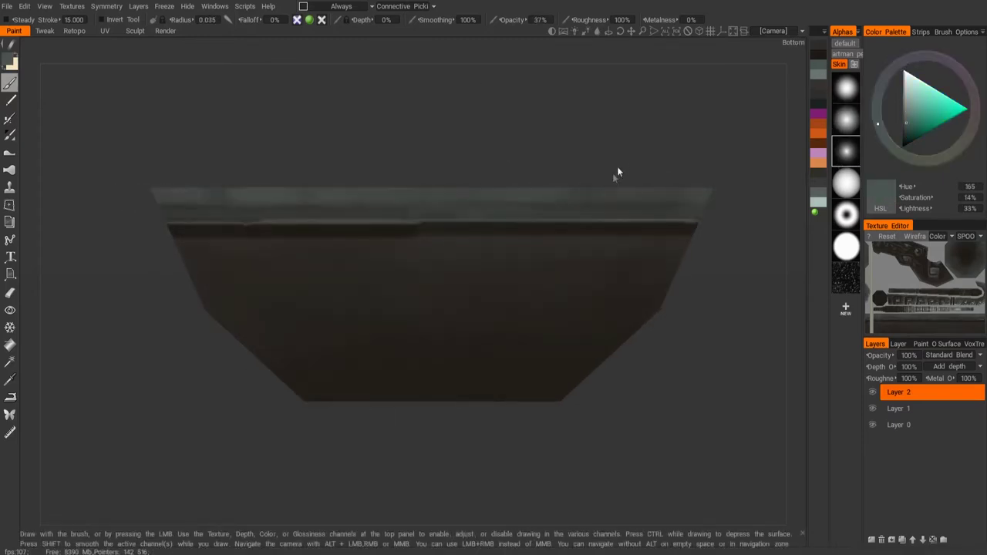
{"action": "left_click_drag", "start_coordinate": [711, 314], "coordinate": [378, 442]}
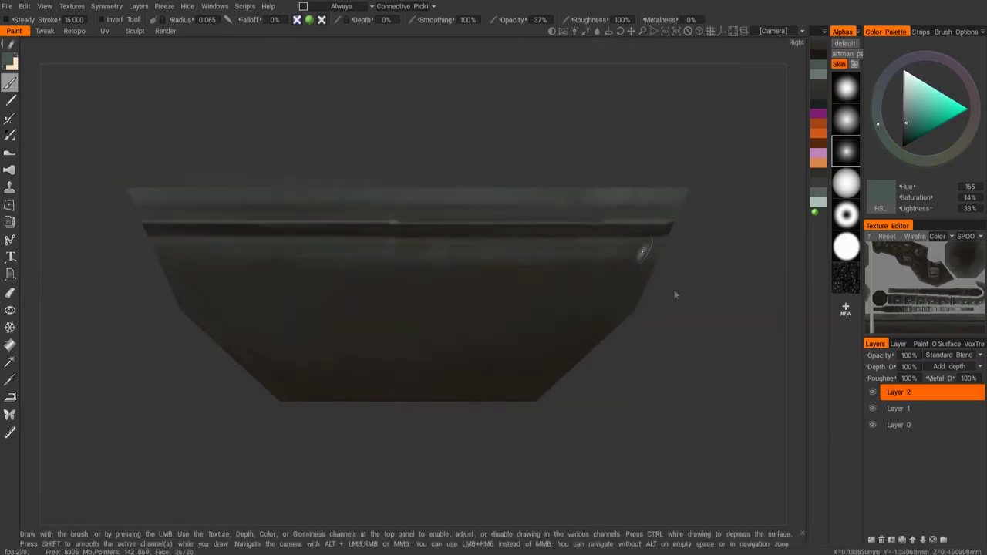
{"action": "left_click_drag", "start_coordinate": [675, 294], "coordinate": [621, 267]}
At 30% opacity, paint a light highlight stroke along the bowl's rim, then view from the top.
{"action": "left_click_drag", "start_coordinate": [738, 293], "coordinate": [413, 324]}
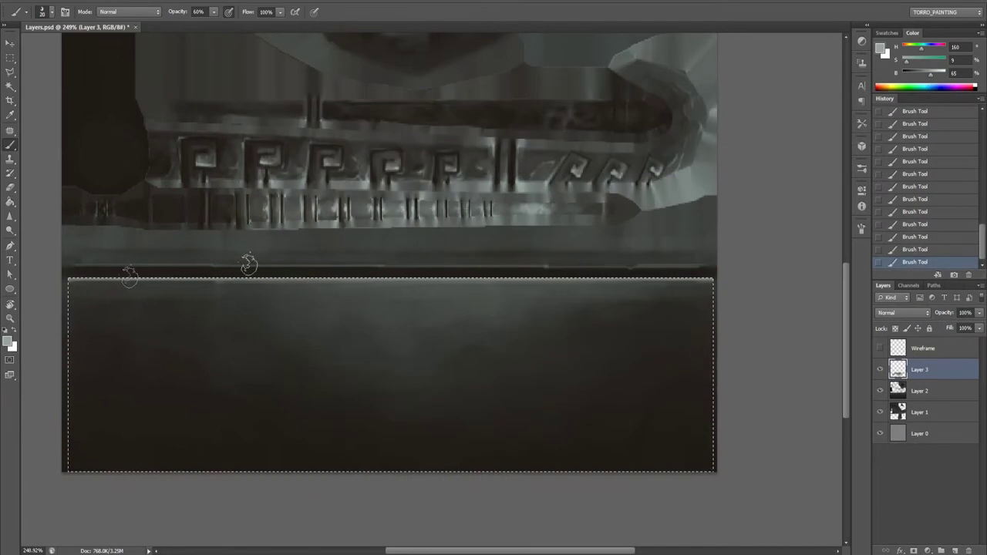
{"action": "key", "text": "3"}
{"action": "left_click_drag", "start_coordinate": [249, 264], "coordinate": [314, 264]}
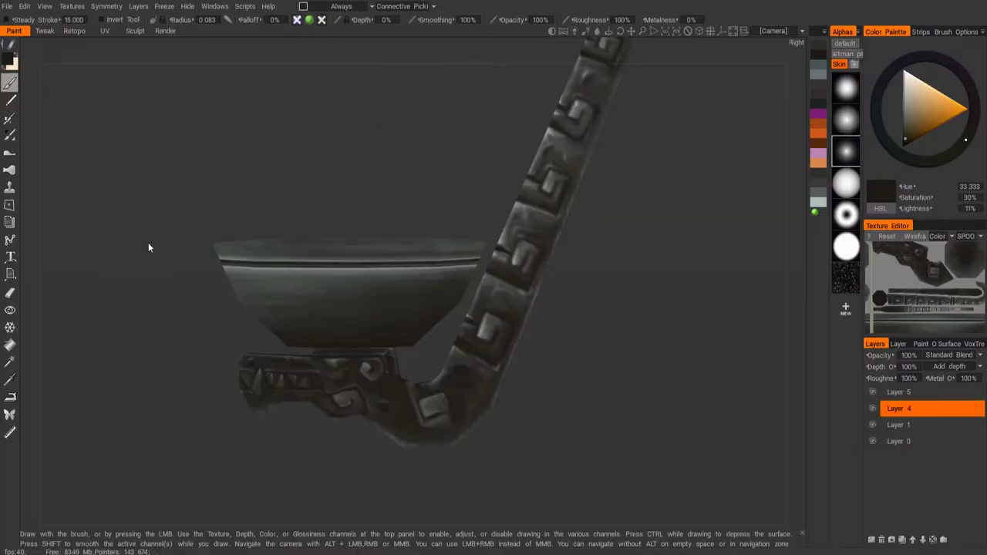
{"action": "left_click_drag", "start_coordinate": [149, 247], "coordinate": [607, 308]}
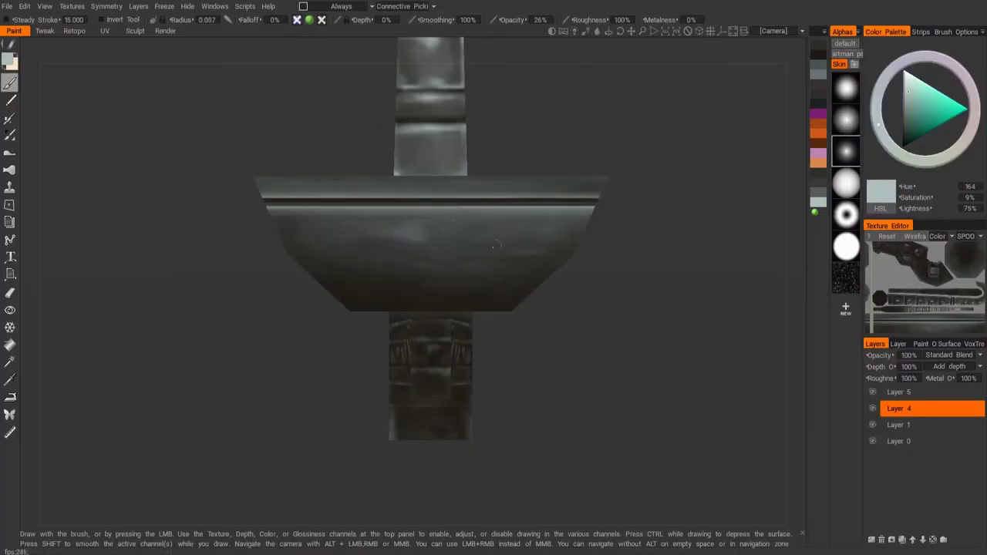
Orbit and zoom around the bowl to a close view of its rim edge.
{"action": "mouse_move", "coordinate": [441, 218]}
{"action": "left_mouse_down"}
{"action": "mouse_move", "coordinate": [524, 317]}
{"action": "mouse_move", "coordinate": [606, 329]}
{"action": "mouse_move", "coordinate": [600, 379]}
{"action": "mouse_move", "coordinate": [617, 345]}
{"action": "mouse_move", "coordinate": [503, 28]}
{"action": "mouse_move", "coordinate": [420, 223]}
{"action": "left_mouse_up"}
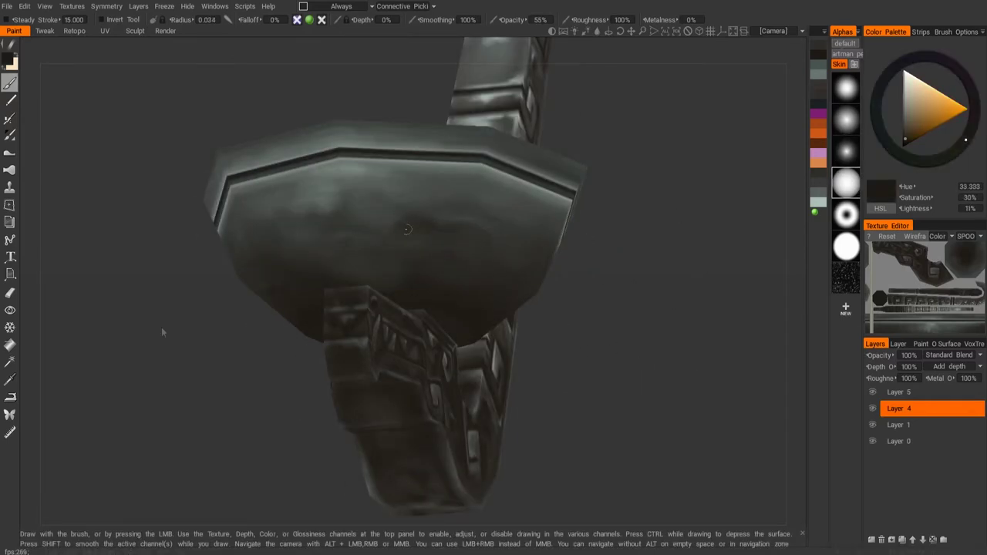
{"action": "mouse_move", "coordinate": [162, 333]}
{"action": "left_mouse_down"}
{"action": "mouse_move", "coordinate": [221, 324]}
{"action": "mouse_move", "coordinate": [409, 204]}
{"action": "left_mouse_up"}
{"action": "mouse_move", "coordinate": [264, 267]}
{"action": "left_mouse_down"}
{"action": "mouse_move", "coordinate": [361, 111]}
{"action": "mouse_move", "coordinate": [403, 161]}
{"action": "mouse_move", "coordinate": [484, 94]}
{"action": "left_mouse_up"}
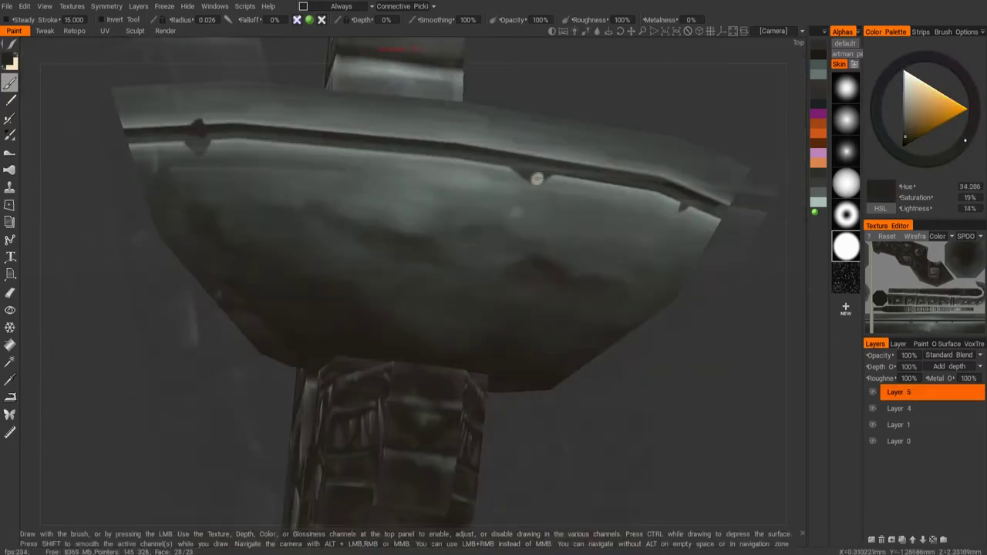
{"action": "mouse_move", "coordinate": [483, 94]}
{"action": "left_mouse_down"}
{"action": "mouse_move", "coordinate": [44, 50]}
{"action": "mouse_move", "coordinate": [423, 214]}
{"action": "mouse_move", "coordinate": [557, 177]}
{"action": "left_mouse_up"}
{"action": "scroll", "coordinate": [349, 242], "scroll_direction": "up", "scroll_amount": 3}
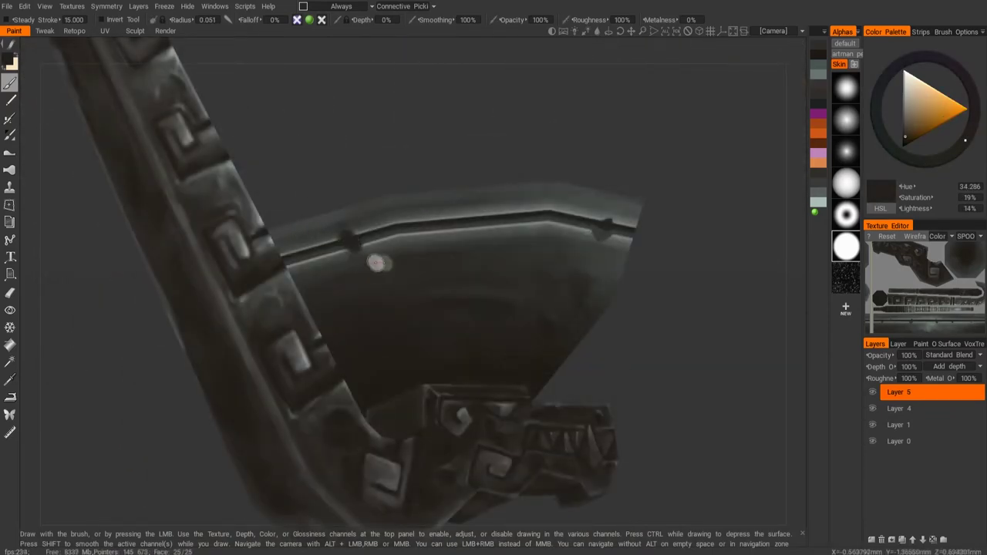
{"action": "mouse_move", "coordinate": [378, 263]}
{"action": "left_mouse_down"}
{"action": "mouse_move", "coordinate": [213, 258]}
{"action": "mouse_move", "coordinate": [364, 188]}
{"action": "left_mouse_up"}
{"action": "left_click_drag", "start_coordinate": [435, 246], "coordinate": [403, 179]}
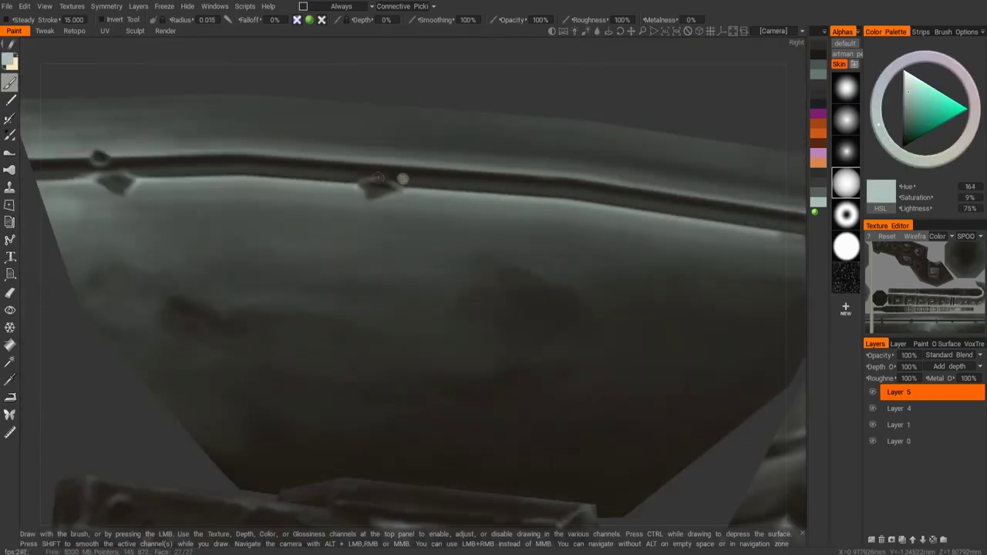
{"action": "mouse_move", "coordinate": [382, 243]}
{"action": "left_mouse_down"}
{"action": "mouse_move", "coordinate": [529, 172]}
{"action": "mouse_move", "coordinate": [249, 166]}
{"action": "mouse_move", "coordinate": [539, 401]}
{"action": "mouse_move", "coordinate": [322, 171]}
{"action": "mouse_move", "coordinate": [464, 186]}
{"action": "mouse_move", "coordinate": [165, 275]}
{"action": "left_mouse_up"}
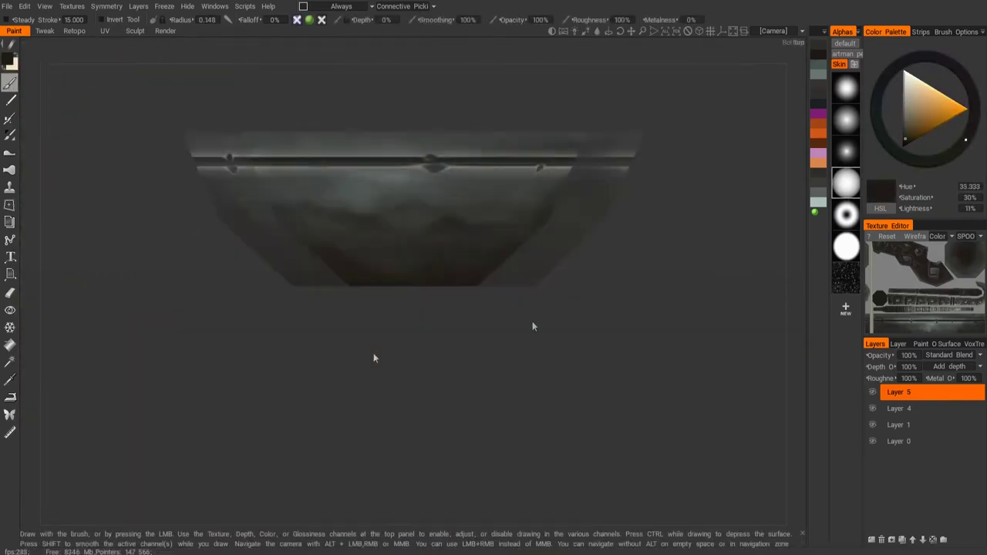
Rotate the bowl through side views to check the new dents on its outer wall.
{"action": "mouse_move", "coordinate": [375, 310]}
{"action": "left_mouse_down"}
{"action": "mouse_move", "coordinate": [405, 183]}
{"action": "mouse_move", "coordinate": [419, 213]}
{"action": "mouse_move", "coordinate": [375, 331]}
{"action": "mouse_move", "coordinate": [435, 265]}
{"action": "mouse_move", "coordinate": [489, 275]}
{"action": "mouse_move", "coordinate": [365, 416]}
{"action": "mouse_move", "coordinate": [365, 448]}
{"action": "mouse_move", "coordinate": [529, 387]}
{"action": "mouse_move", "coordinate": [595, 173]}
{"action": "left_mouse_up"}
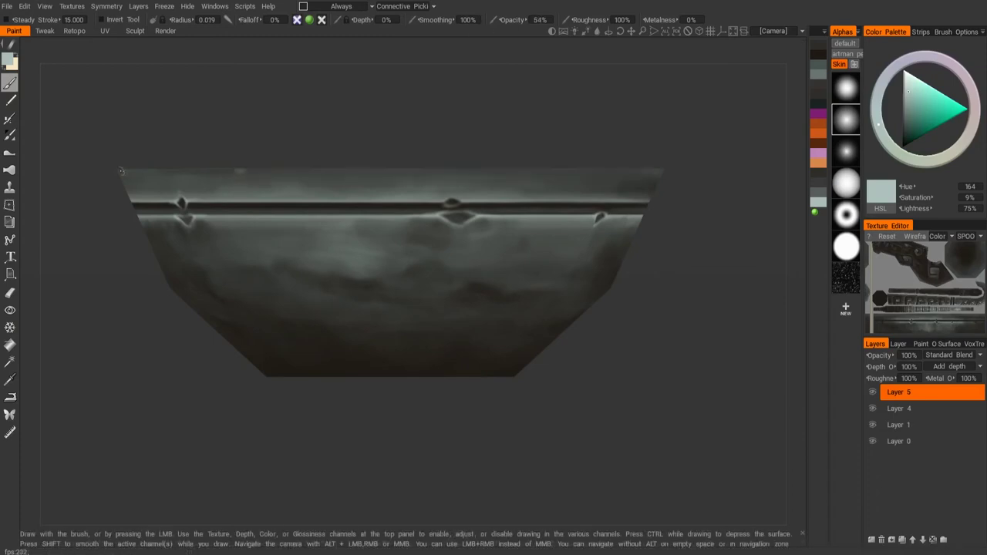
{"action": "mouse_move", "coordinate": [121, 170]}
{"action": "left_mouse_down"}
{"action": "mouse_move", "coordinate": [521, 350]}
{"action": "mouse_move", "coordinate": [441, 163]}
{"action": "mouse_move", "coordinate": [458, 185]}
{"action": "mouse_move", "coordinate": [447, 204]}
{"action": "left_mouse_up"}
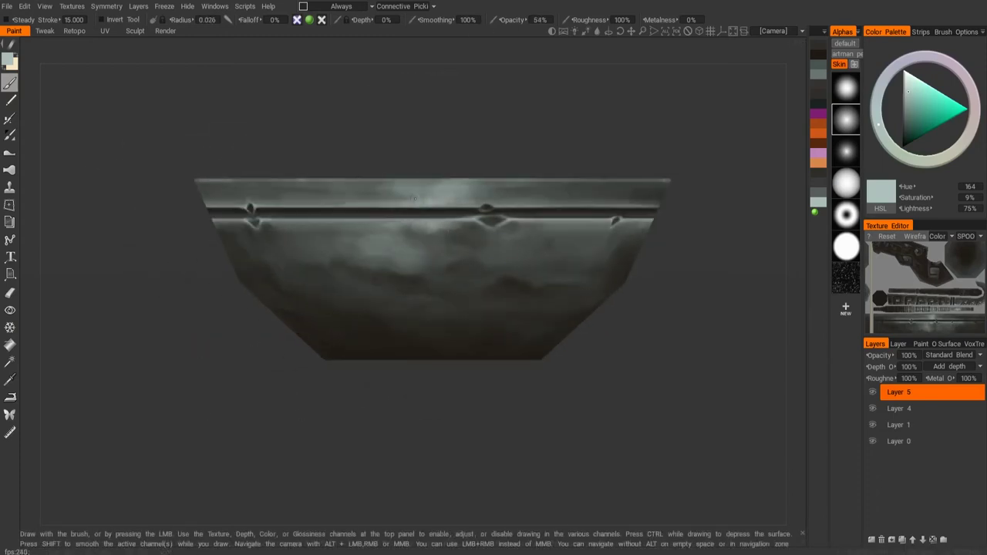
{"action": "mouse_move", "coordinate": [679, 295]}
{"action": "left_mouse_down"}
{"action": "mouse_move", "coordinate": [520, 401]}
{"action": "mouse_move", "coordinate": [115, 438]}
{"action": "mouse_move", "coordinate": [398, 231]}
{"action": "left_mouse_up"}
{"action": "scroll", "coordinate": [387, 179], "scroll_direction": "up", "scroll_amount": 2}
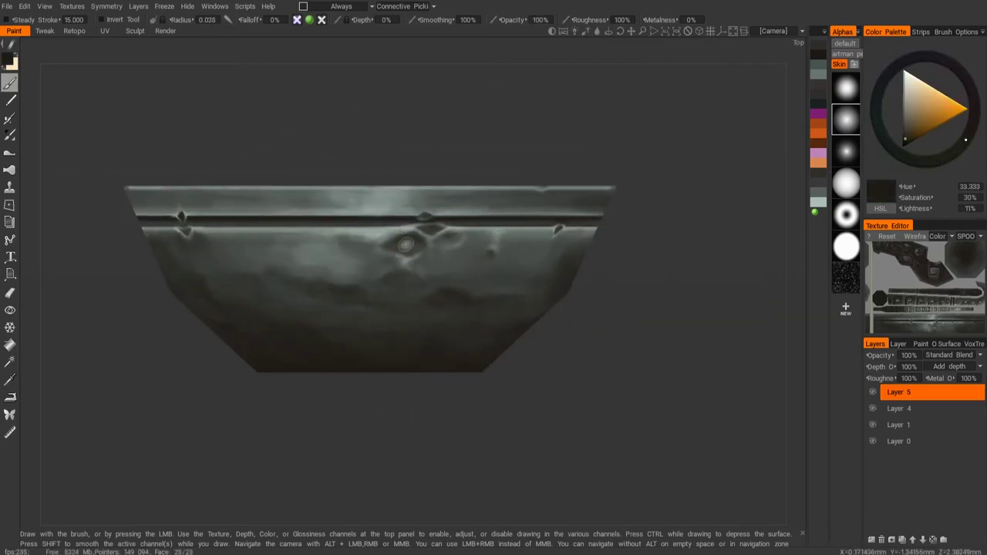
{"action": "left_click_drag", "start_coordinate": [406, 244], "coordinate": [781, 115]}
{"action": "left_click_drag", "start_coordinate": [304, 193], "coordinate": [292, 292]}
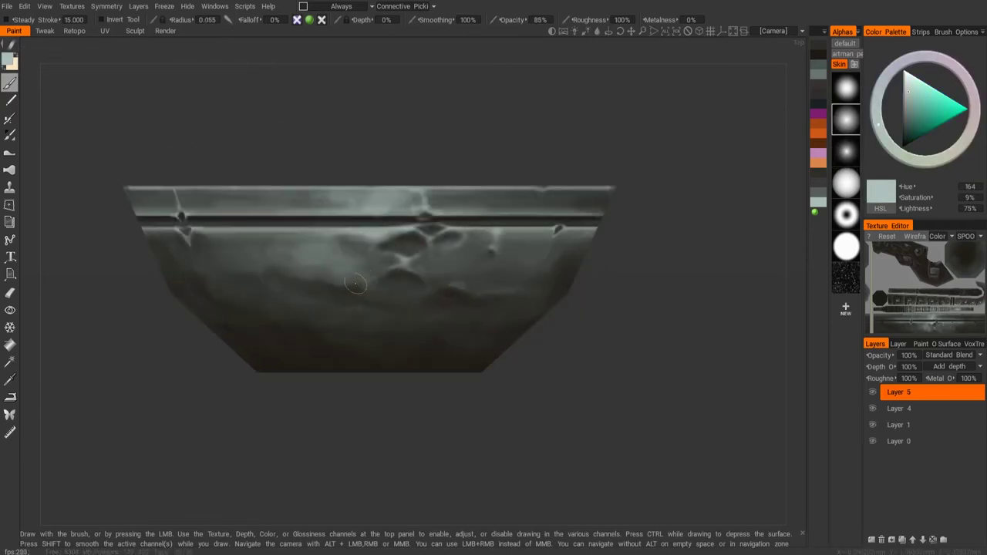
{"action": "mouse_move", "coordinate": [308, 273]}
{"action": "left_mouse_down", "text": "alt"}
{"action": "mouse_move", "coordinate": [412, 270]}
{"action": "mouse_move", "coordinate": [320, 424]}
{"action": "mouse_move", "coordinate": [420, 309]}
{"action": "mouse_move", "coordinate": [417, 324]}
{"action": "left_mouse_up", "text": "alt"}
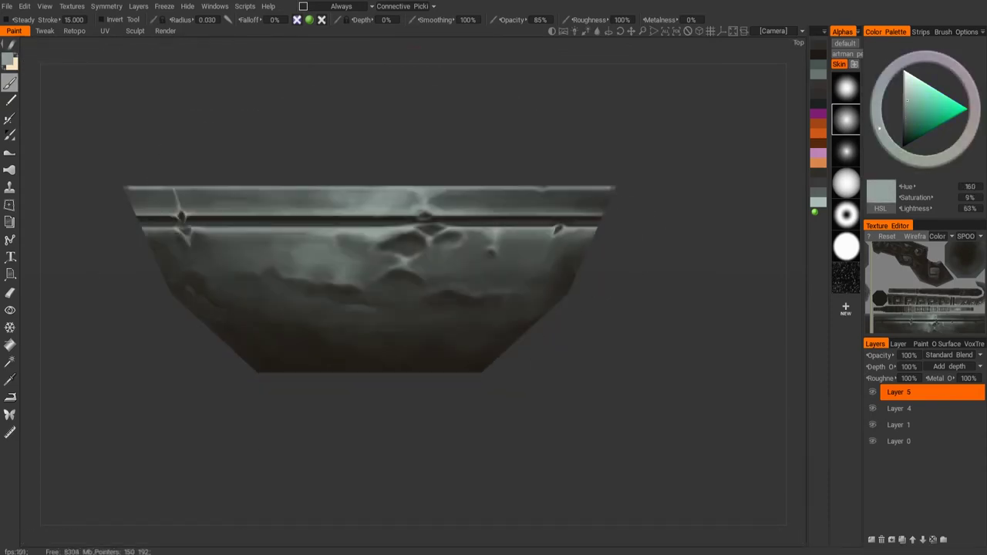
{"action": "left_click_drag", "start_coordinate": [351, 261], "coordinate": [123, 171], "text": "alt"}
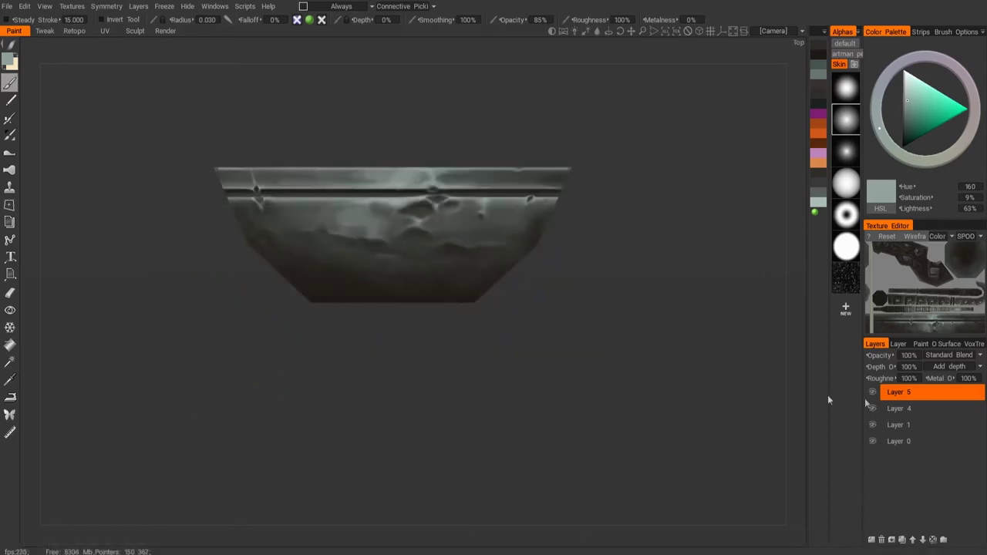
Orbit the bowl to look down into its dark interior from several angles.
{"action": "left_click_drag", "start_coordinate": [455, 147], "coordinate": [379, 136], "text": "alt"}
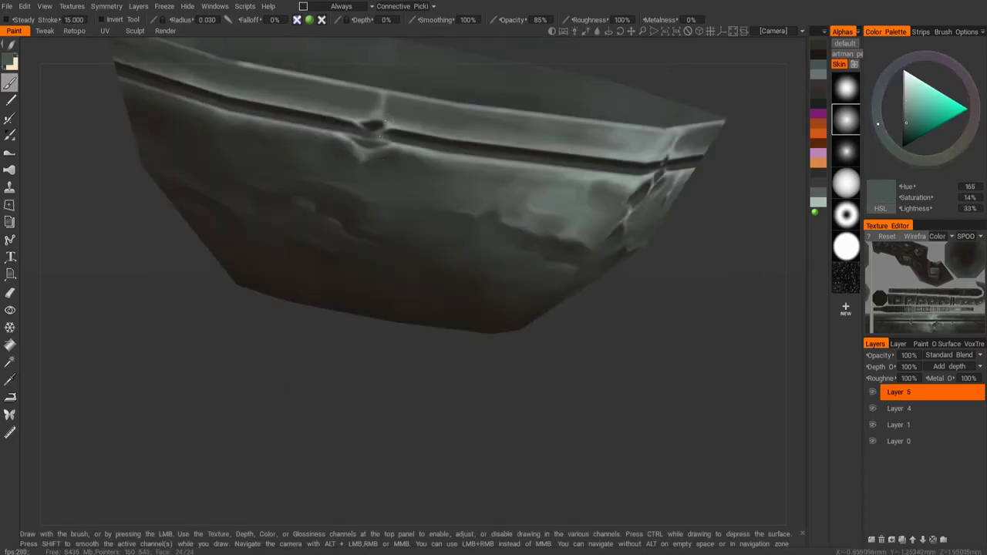
{"action": "mouse_move", "coordinate": [353, 183]}
{"action": "left_mouse_down", "text": "alt"}
{"action": "mouse_move", "coordinate": [414, 211]}
{"action": "mouse_move", "coordinate": [422, 165]}
{"action": "left_mouse_up", "text": "alt"}
{"action": "mouse_move", "coordinate": [211, 81]}
{"action": "left_mouse_down", "text": "alt"}
{"action": "mouse_move", "coordinate": [444, 378]}
{"action": "mouse_move", "coordinate": [624, 276]}
{"action": "mouse_move", "coordinate": [315, 122]}
{"action": "mouse_move", "coordinate": [534, 152]}
{"action": "mouse_move", "coordinate": [514, 286]}
{"action": "mouse_move", "coordinate": [388, 196]}
{"action": "mouse_move", "coordinate": [246, 299]}
{"action": "mouse_move", "coordinate": [550, 366]}
{"action": "mouse_move", "coordinate": [392, 228]}
{"action": "mouse_move", "coordinate": [476, 238]}
{"action": "mouse_move", "coordinate": [353, 319]}
{"action": "mouse_move", "coordinate": [415, 343]}
{"action": "left_mouse_up", "text": "alt"}
{"action": "mouse_move", "coordinate": [560, 255]}
{"action": "left_mouse_down", "text": "alt"}
{"action": "mouse_move", "coordinate": [617, 211]}
{"action": "mouse_move", "coordinate": [319, 227]}
{"action": "mouse_move", "coordinate": [412, 258]}
{"action": "mouse_move", "coordinate": [414, 341]}
{"action": "mouse_move", "coordinate": [455, 324]}
{"action": "left_mouse_up", "text": "alt"}
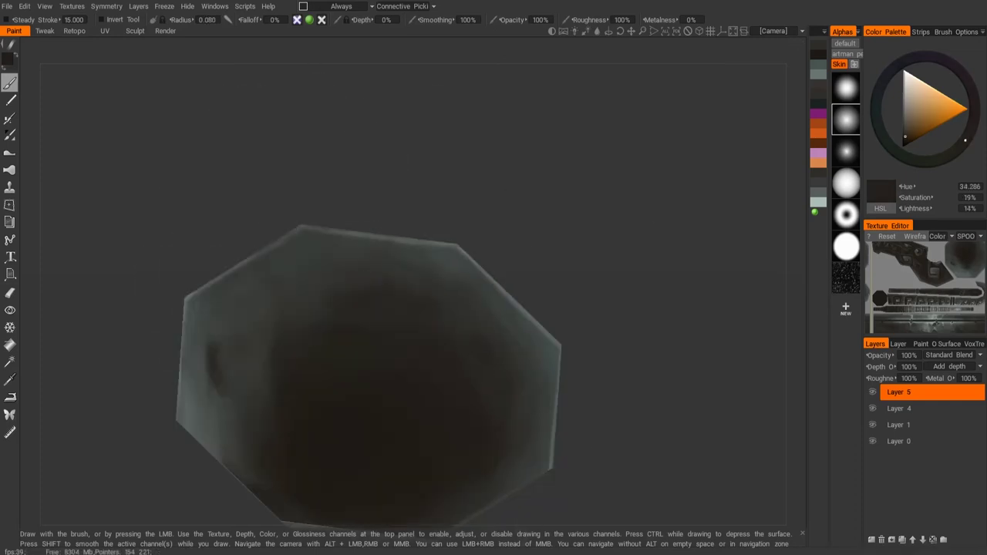
{"action": "left_click_drag", "start_coordinate": [268, 344], "coordinate": [495, 182], "text": "alt"}
{"action": "mouse_move", "coordinate": [237, 195]}
{"action": "left_mouse_down", "text": "alt"}
{"action": "mouse_move", "coordinate": [446, 145]}
{"action": "mouse_move", "coordinate": [352, 254]}
{"action": "mouse_move", "coordinate": [468, 160]}
{"action": "mouse_move", "coordinate": [468, 247]}
{"action": "mouse_move", "coordinate": [581, 90]}
{"action": "mouse_move", "coordinate": [607, 205]}
{"action": "mouse_move", "coordinate": [190, 194]}
{"action": "mouse_move", "coordinate": [366, 232]}
{"action": "left_mouse_up", "text": "alt"}
{"action": "left_click_drag", "start_coordinate": [317, 176], "coordinate": [368, 232], "text": "alt"}
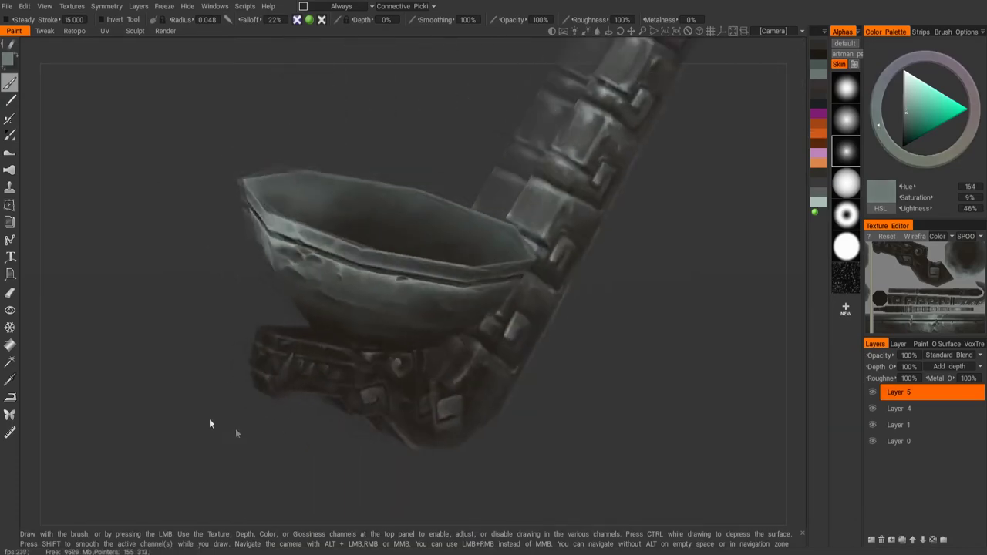
{"action": "left_click_drag", "start_coordinate": [209, 418], "coordinate": [318, 410], "text": "alt"}
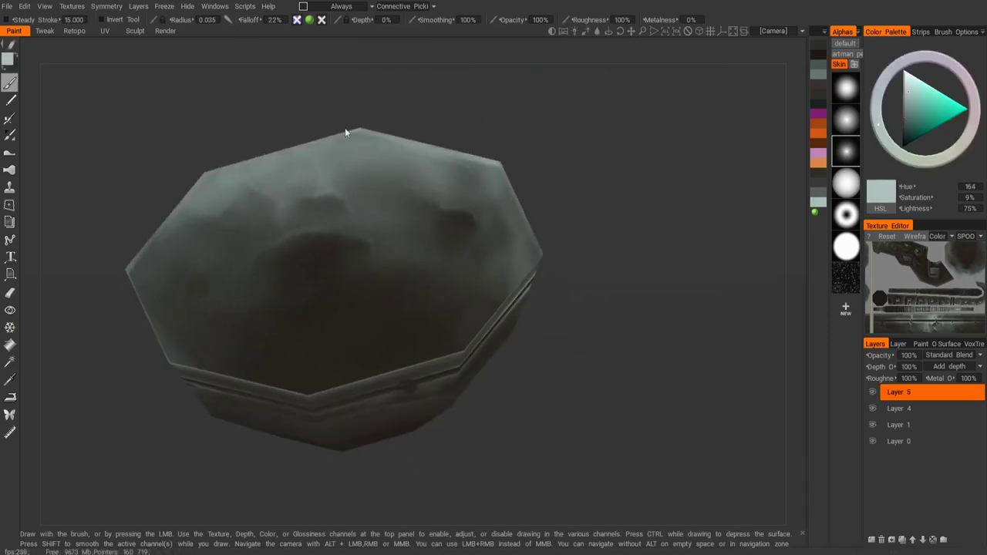
Turn the bowl to inspect its inner walls, then pull back to view the whole ladle.
{"action": "left_click_drag", "start_coordinate": [431, 150], "coordinate": [329, 215], "text": "alt"}
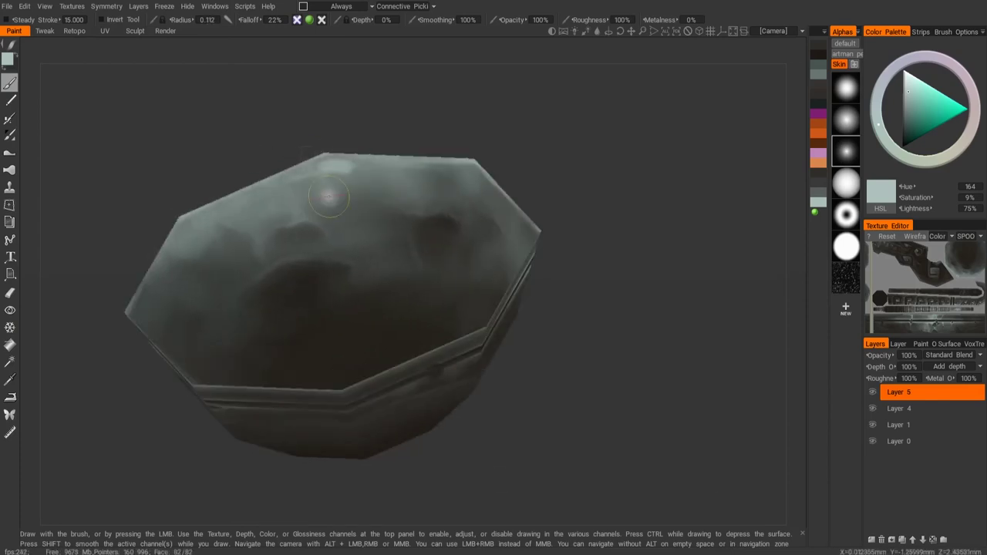
{"action": "left_click_drag", "start_coordinate": [456, 204], "coordinate": [355, 219], "text": "alt"}
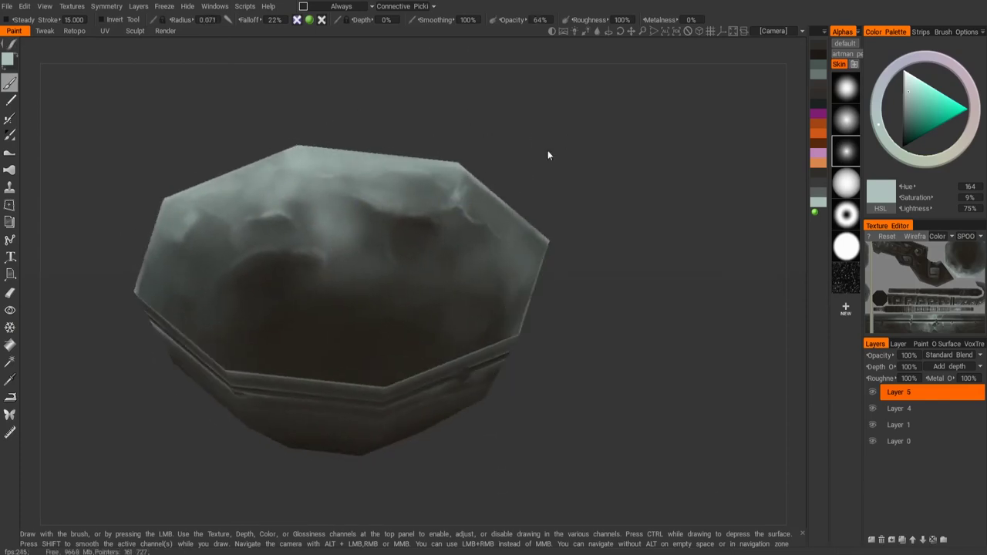
{"action": "mouse_move", "coordinate": [460, 219]}
{"action": "left_mouse_down", "text": "alt"}
{"action": "mouse_move", "coordinate": [316, 267]}
{"action": "mouse_move", "coordinate": [545, 312]}
{"action": "mouse_move", "coordinate": [267, 270]}
{"action": "mouse_move", "coordinate": [408, 165]}
{"action": "mouse_move", "coordinate": [410, 189]}
{"action": "mouse_move", "coordinate": [422, 192]}
{"action": "mouse_move", "coordinate": [205, 335]}
{"action": "mouse_move", "coordinate": [330, 158]}
{"action": "mouse_move", "coordinate": [418, 159]}
{"action": "left_mouse_up", "text": "alt"}
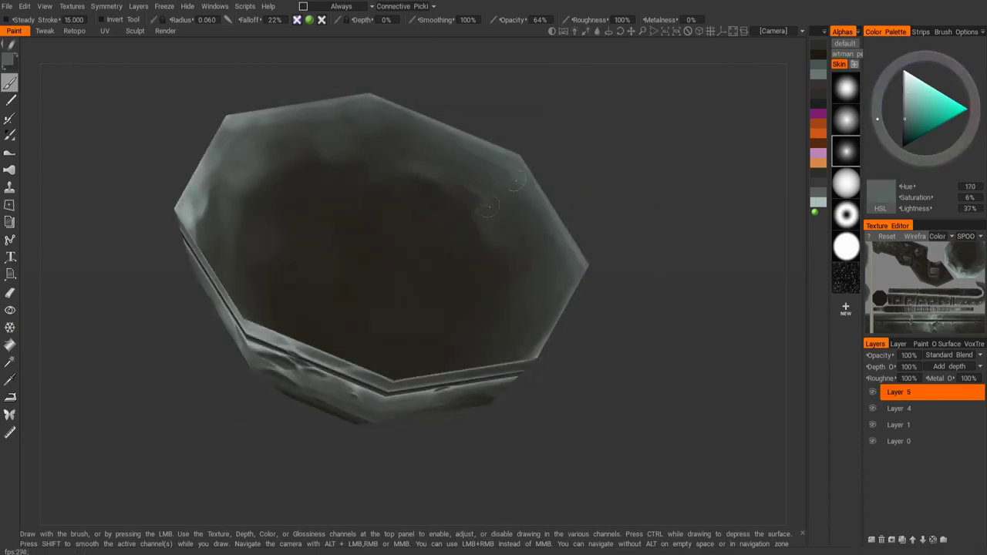
{"action": "left_click_drag", "start_coordinate": [344, 136], "coordinate": [362, 133], "text": "alt"}
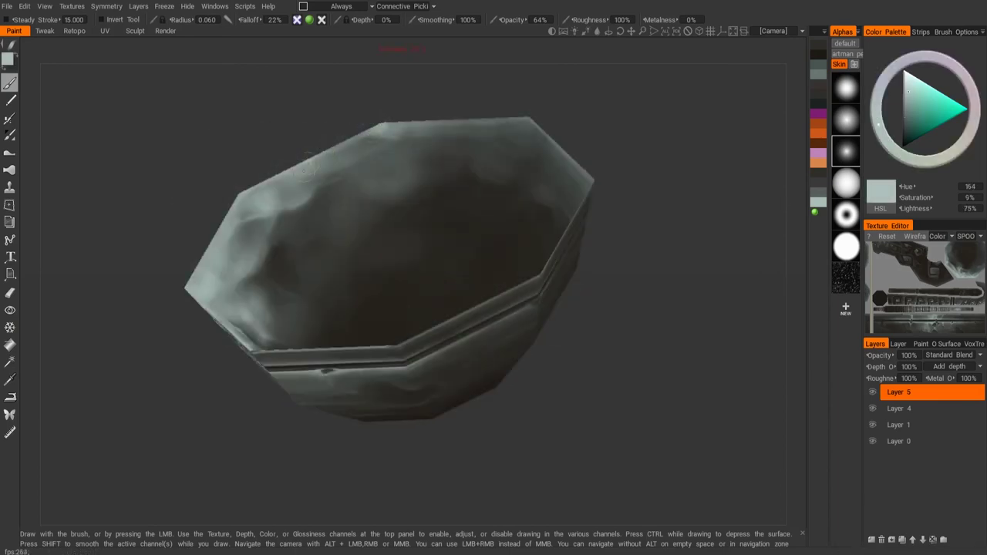
{"action": "left_click_drag", "start_coordinate": [282, 245], "coordinate": [262, 263], "text": "alt"}
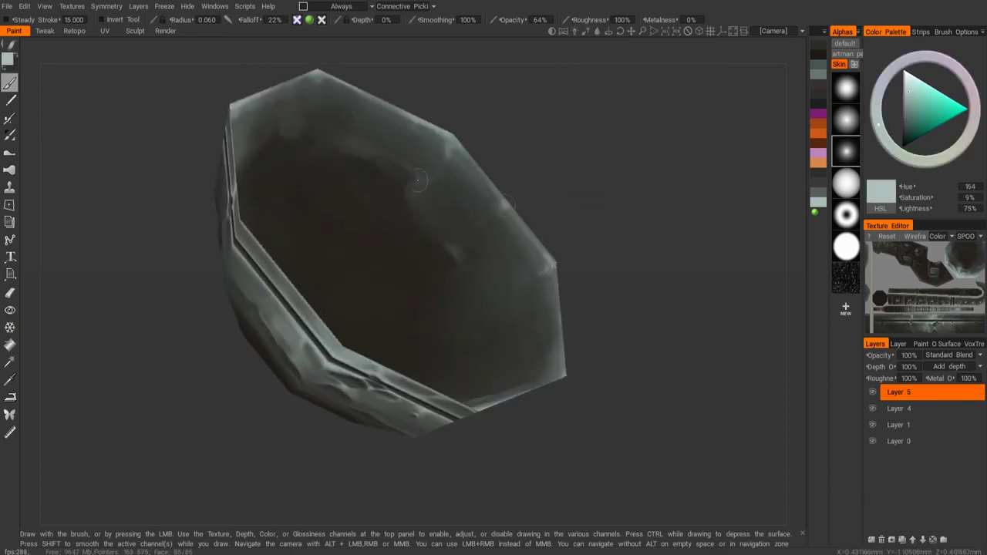
{"action": "mouse_move", "coordinate": [417, 181]}
{"action": "left_mouse_down", "text": "alt"}
{"action": "mouse_move", "coordinate": [383, 190]}
{"action": "mouse_move", "coordinate": [445, 401]}
{"action": "mouse_move", "coordinate": [140, 344]}
{"action": "mouse_move", "coordinate": [330, 412]}
{"action": "left_mouse_up", "text": "alt"}
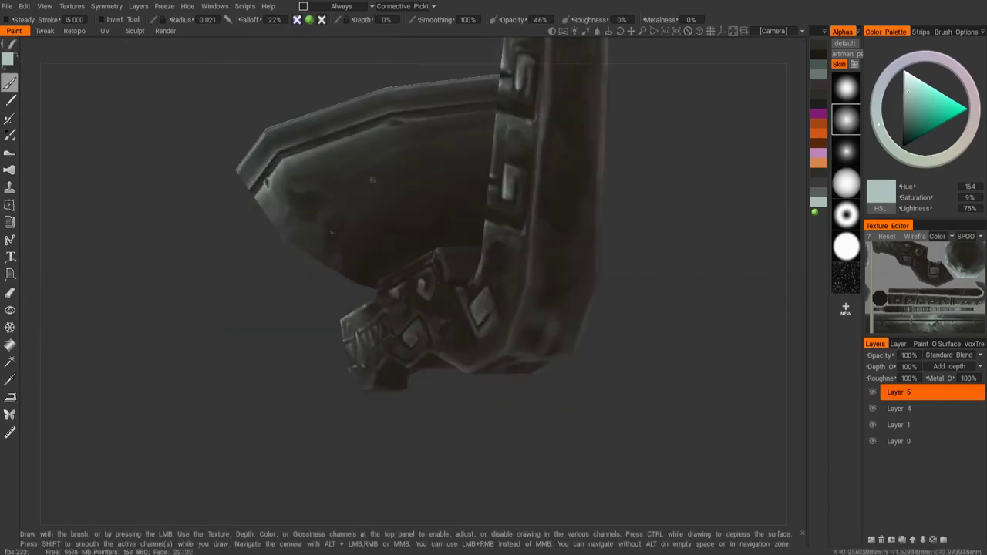
{"action": "mouse_move", "coordinate": [372, 180]}
{"action": "left_mouse_down", "text": "alt"}
{"action": "mouse_move", "coordinate": [526, 390]}
{"action": "mouse_move", "coordinate": [471, 273]}
{"action": "left_mouse_up", "text": "alt"}
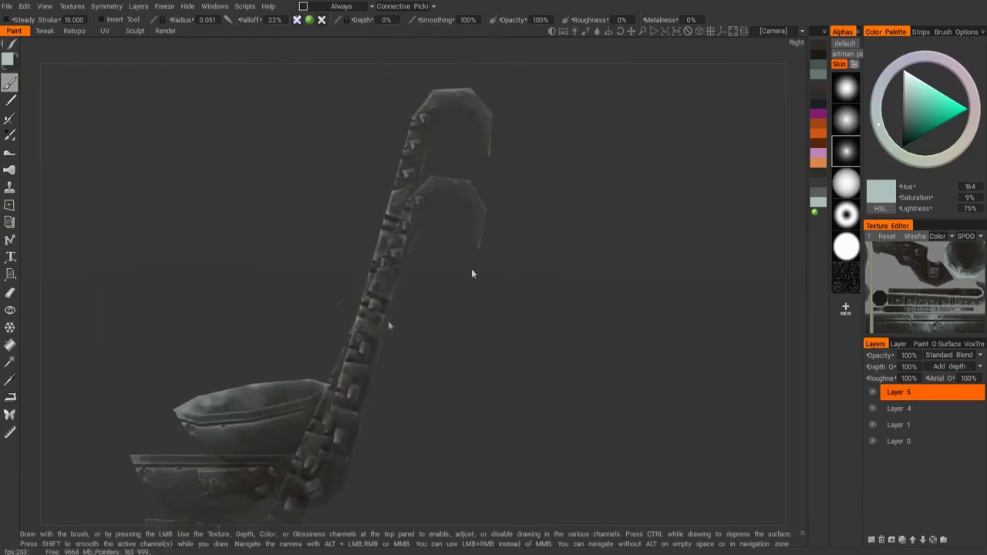